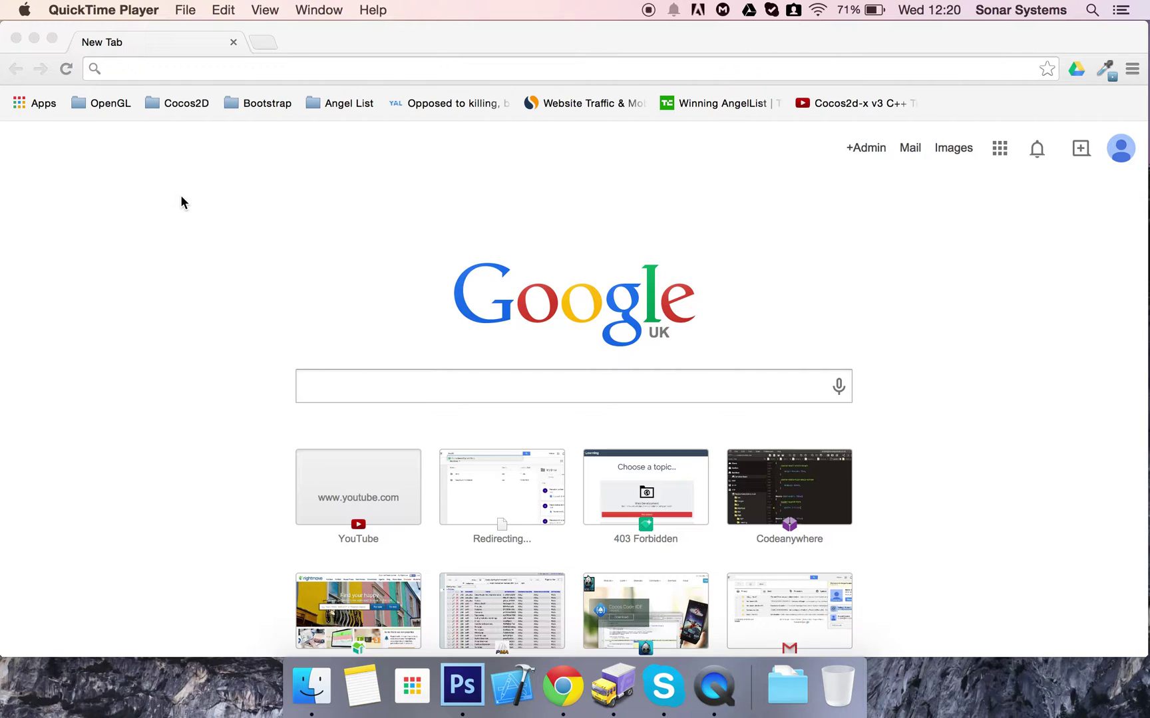
Bring the Chrome window with its blank new tab to the front
click(183, 70)
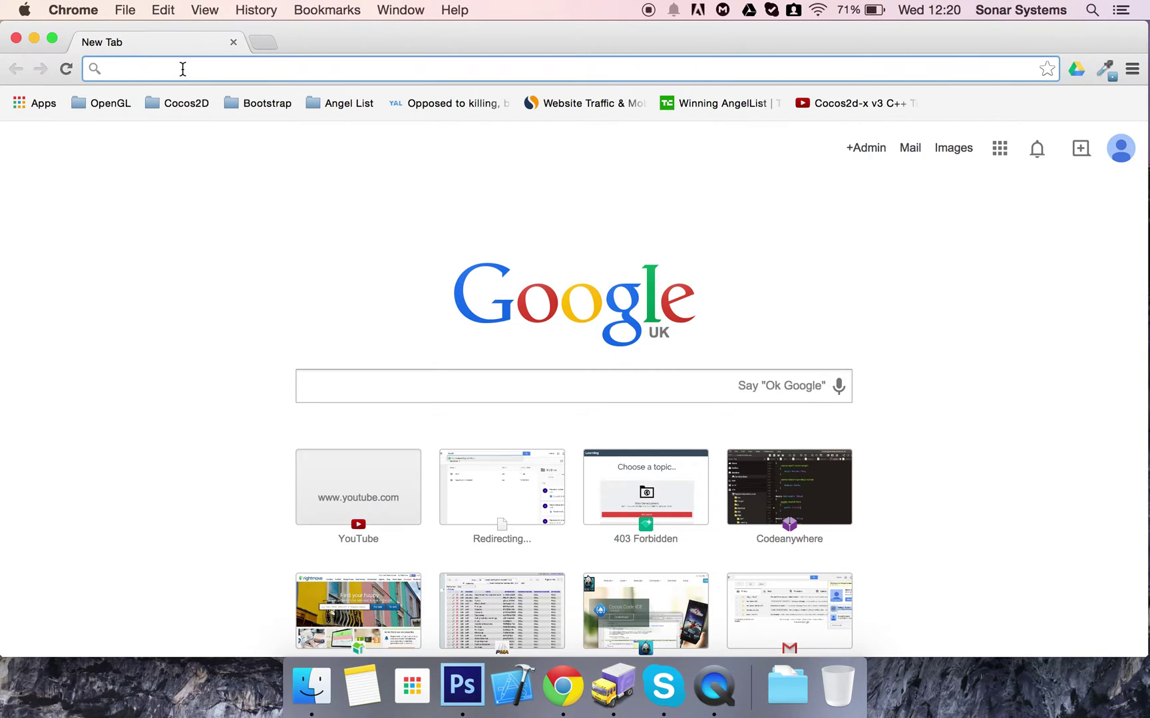
text(sonar)
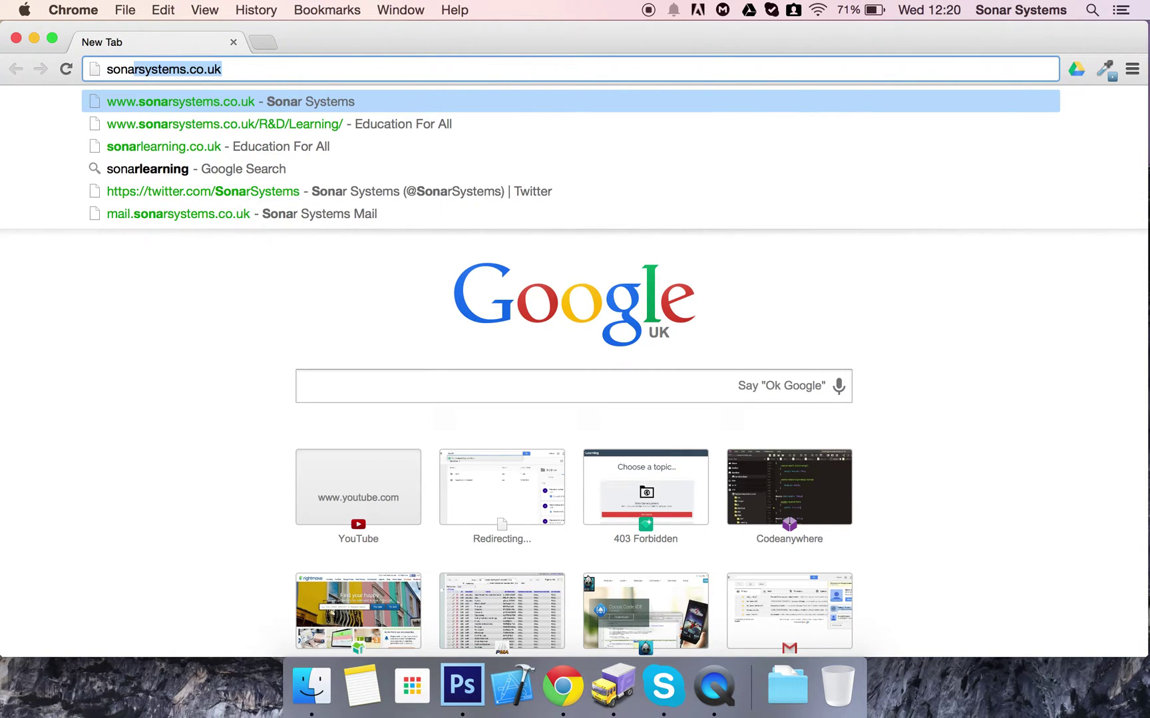
text(learning.co.uk)
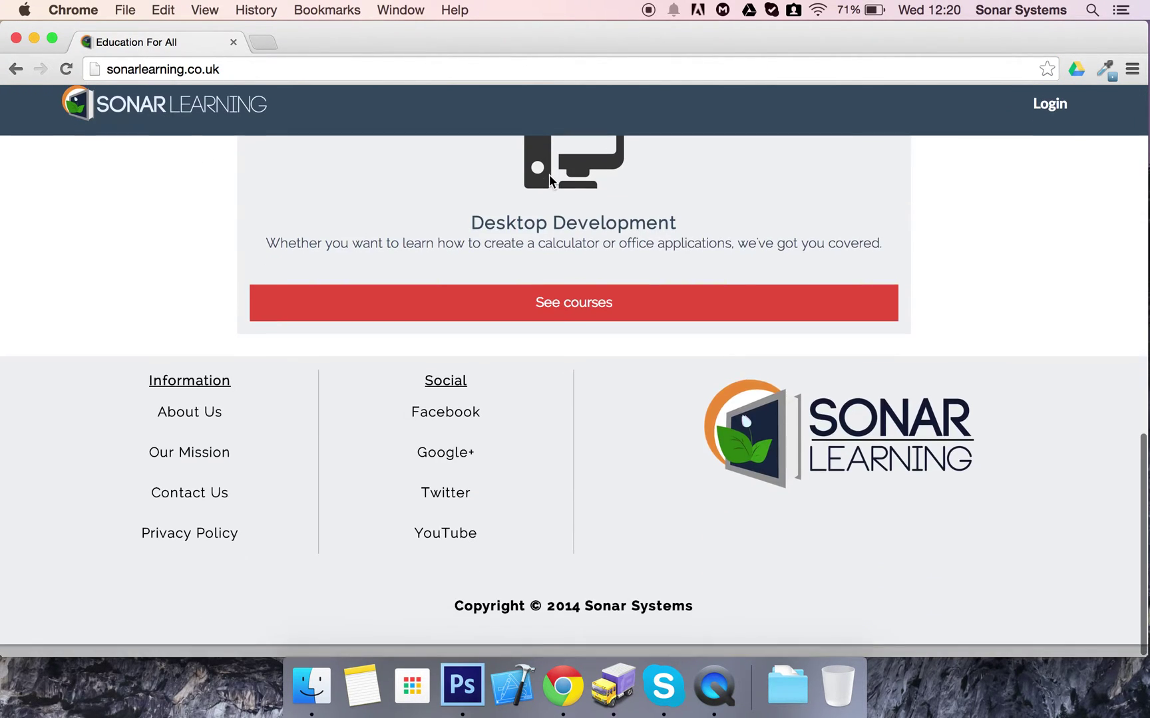
scroll(539, 197, up, 5)
scroll(524, 222, up, 5)
scroll(502, 235, up, 2)
scroll(503, 229, down, 1)
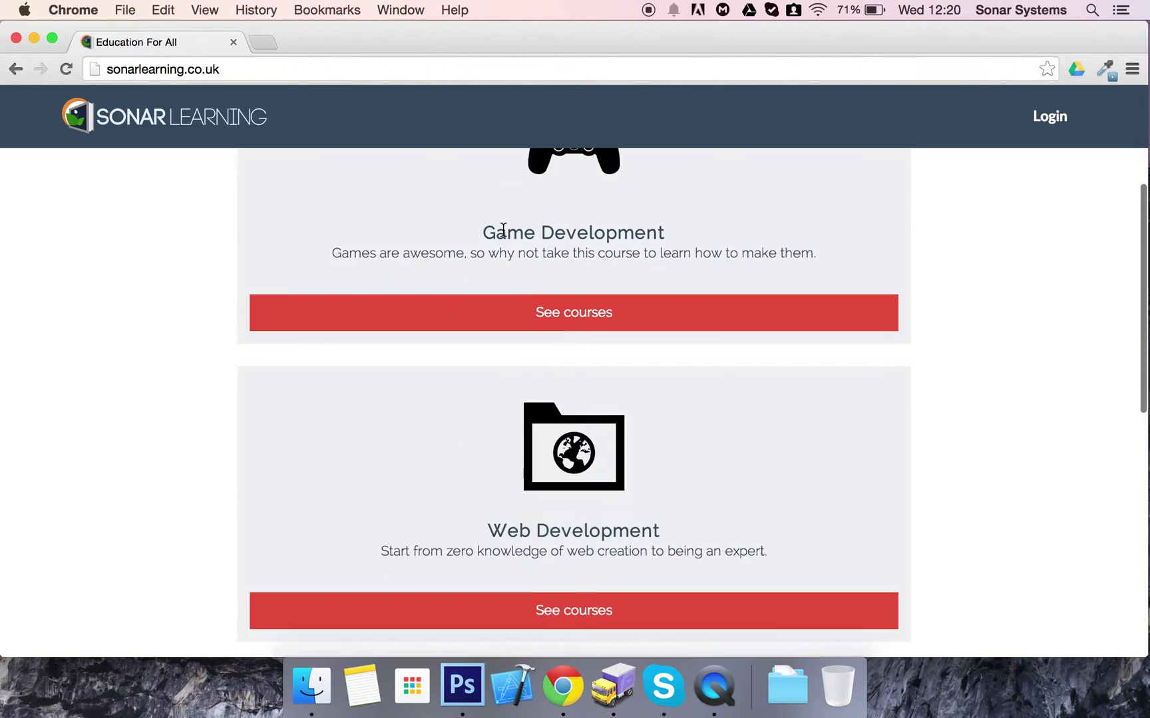
scroll(490, 393, down, 3)
scroll(490, 393, down, 2)
scroll(490, 392, down, 4)
scroll(492, 389, down, 3)
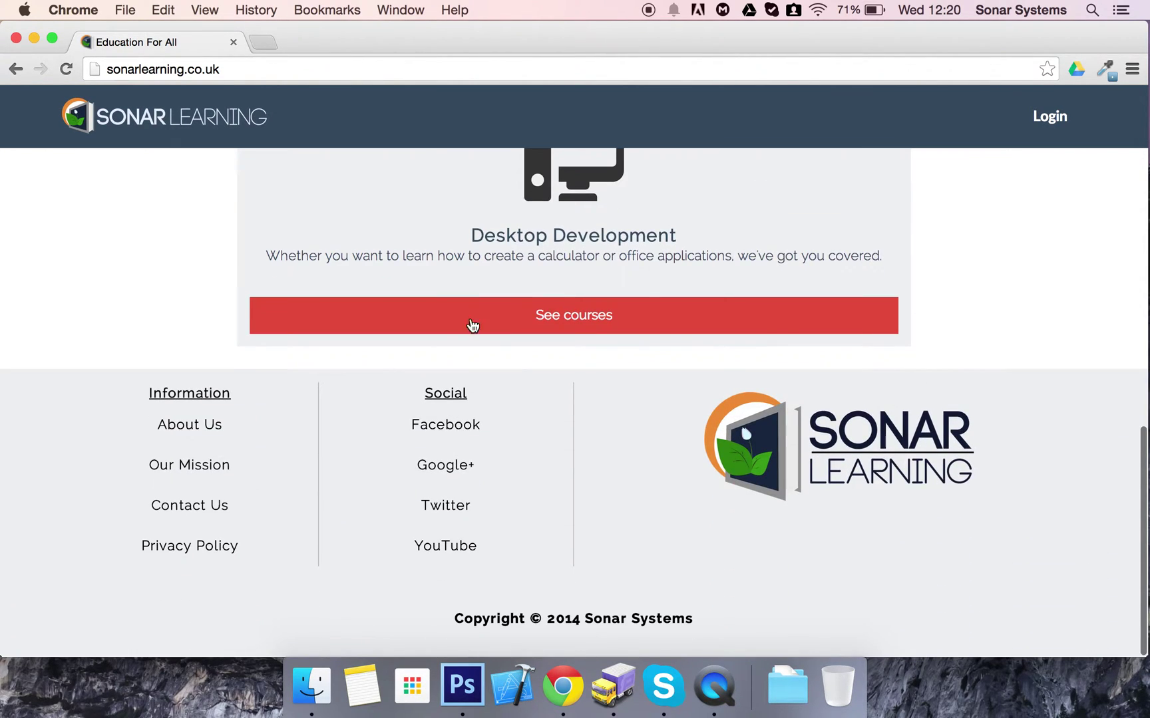
scroll(635, 350, up, 5)
scroll(635, 350, up, 2)
scroll(634, 351, up, 1)
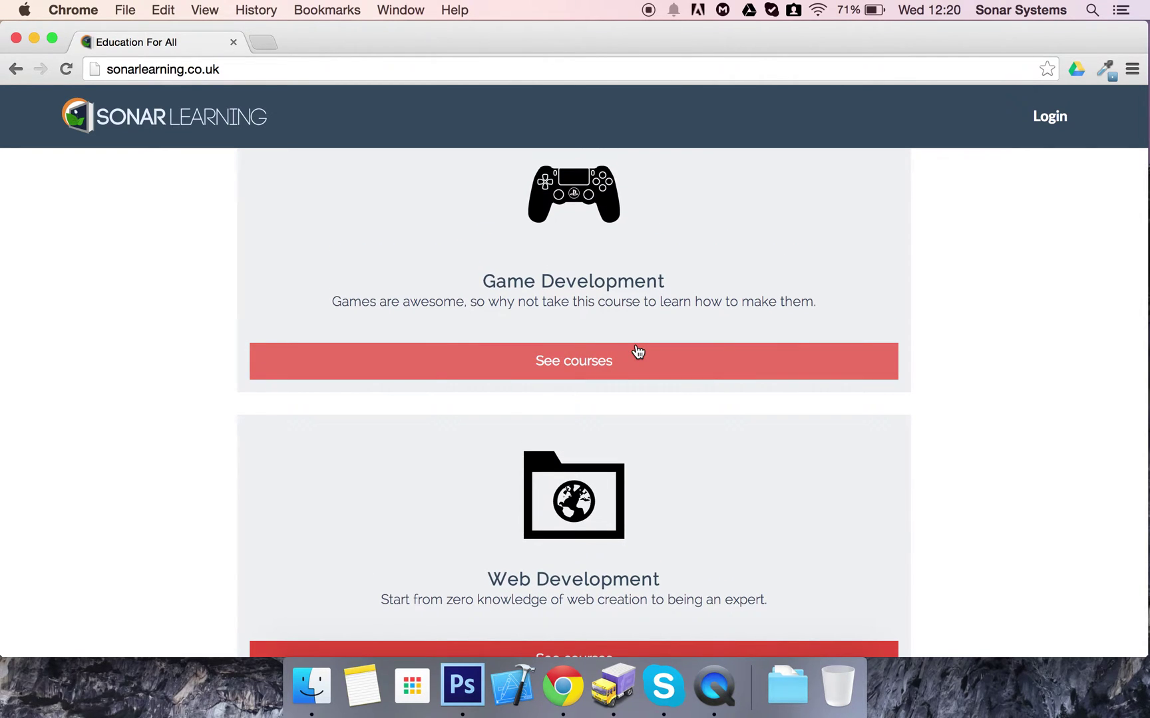
scroll(603, 423, down, 3)
scroll(574, 449, down, 1)
Open the Web Development course list on sonarlearning.co.uk
click(510, 517)
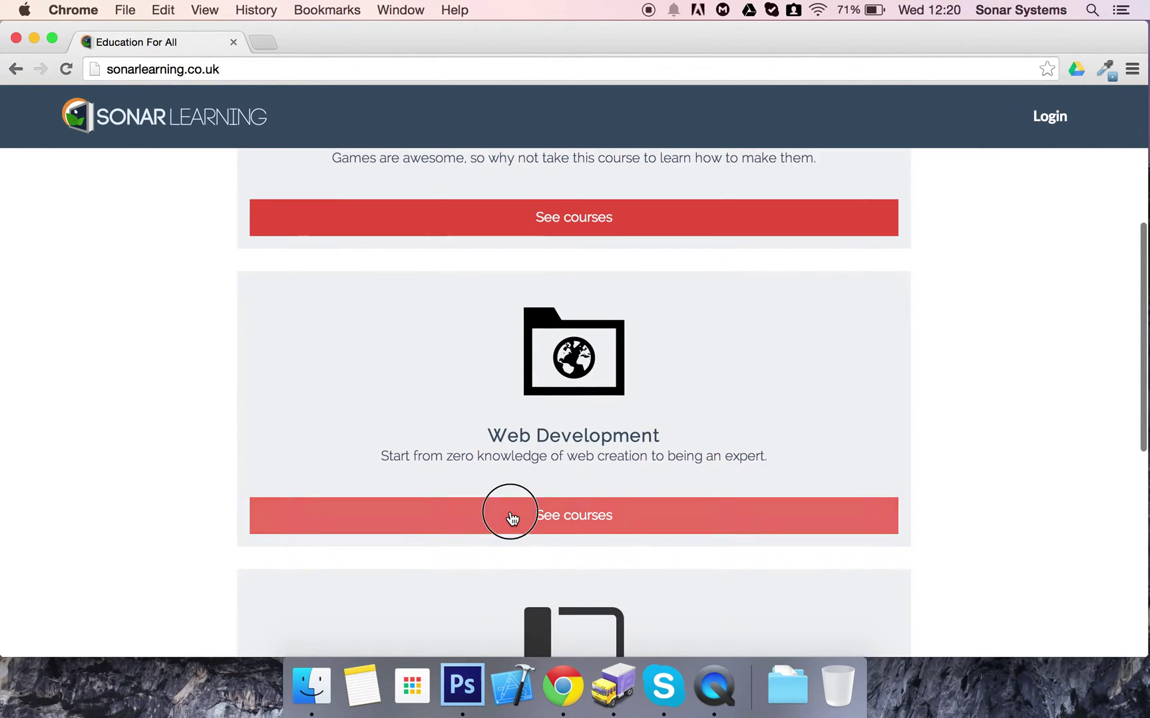
scroll(509, 518, down, 2)
scroll(510, 518, down, 2)
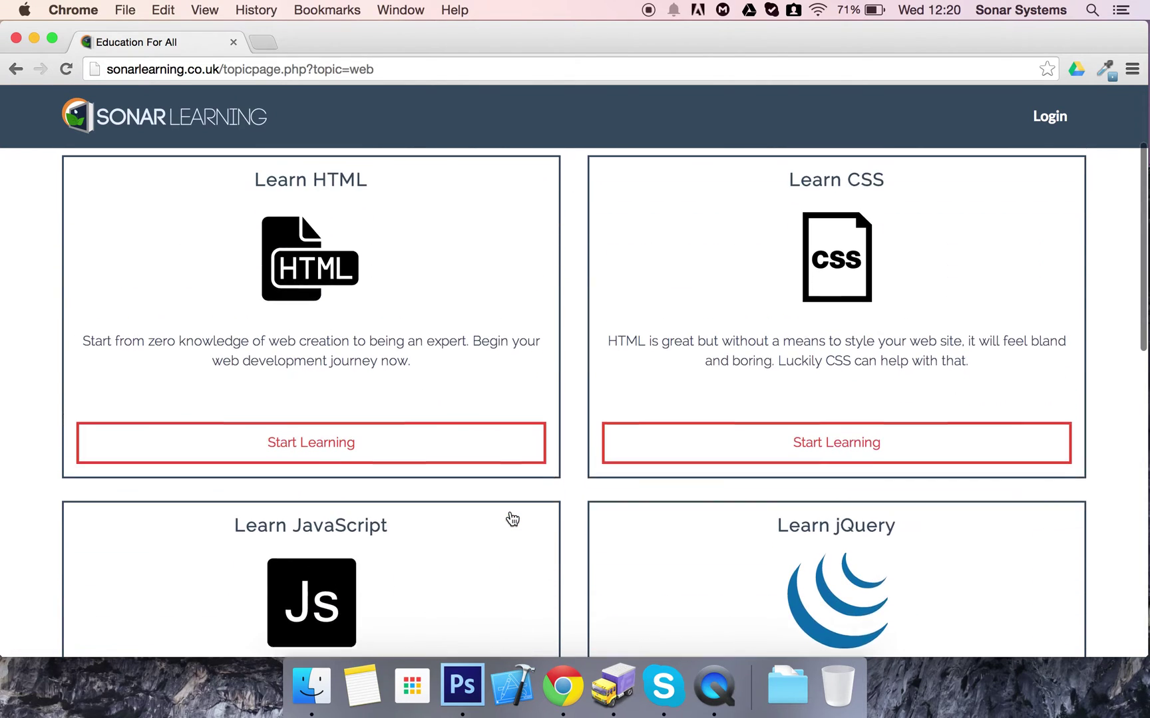
scroll(351, 311, up, 1)
scroll(463, 503, down, 3)
scroll(638, 501, down, 1)
scroll(638, 500, down, 10)
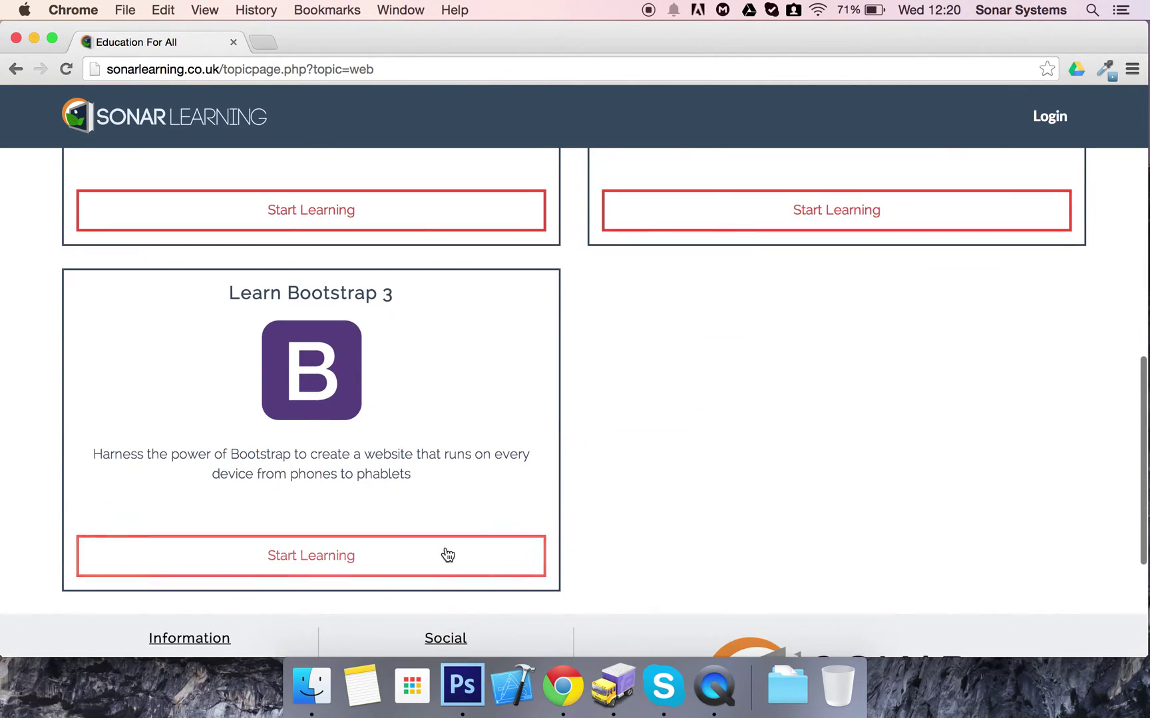
scroll(567, 446, down, 3)
Start Learn Bootstrap 3 and expand the Implementing A Grid System lesson
click(447, 463)
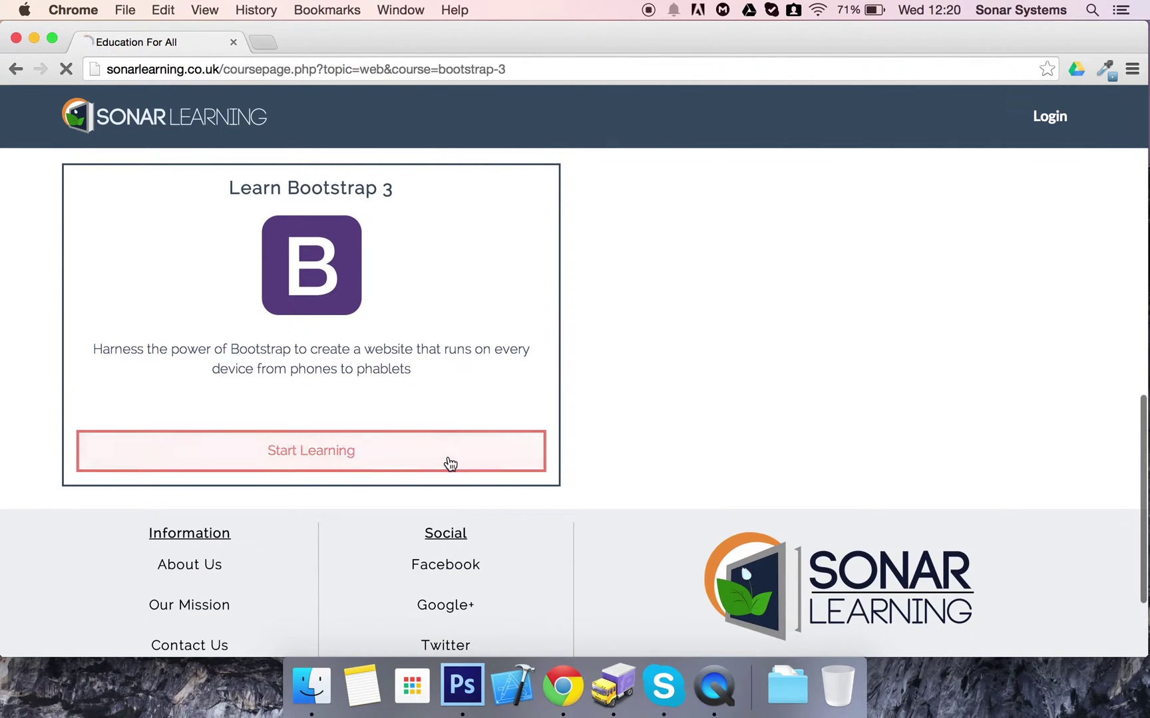
scroll(589, 446, down, 3)
scroll(589, 446, down, 5)
scroll(589, 447, down, 4)
scroll(588, 439, down, 6)
scroll(587, 440, down, 3)
scroll(587, 439, up, 10)
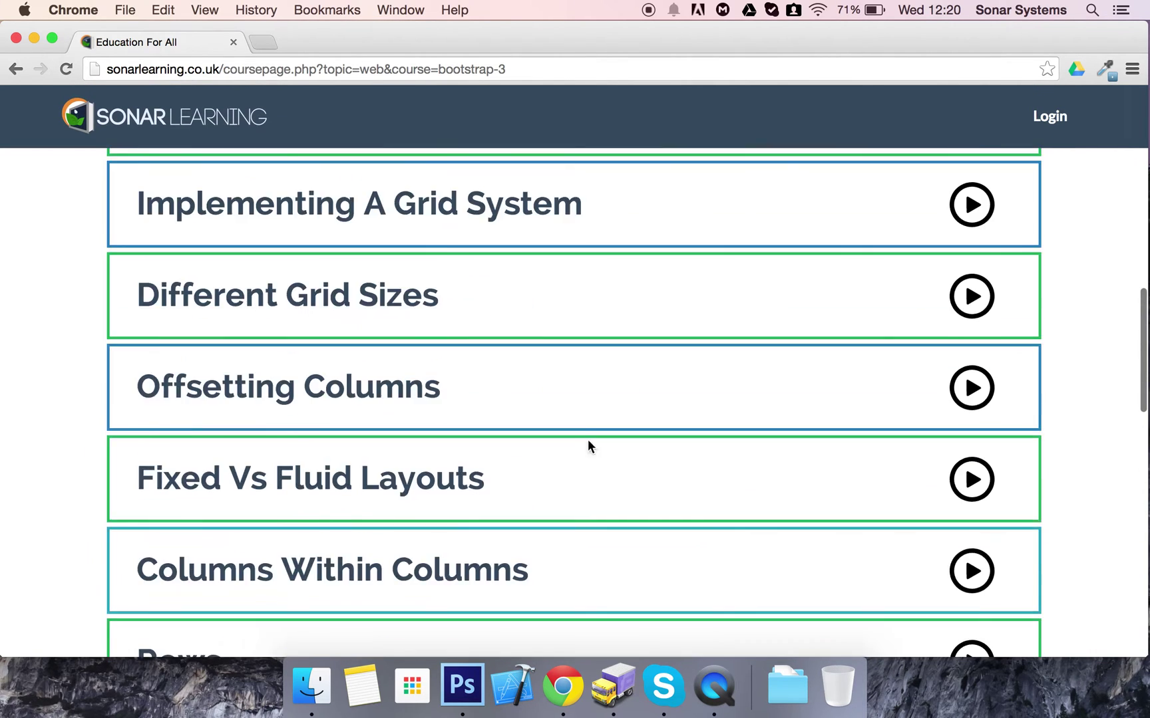
scroll(508, 368, up, 2)
scroll(468, 328, up, 2)
scroll(469, 330, down, 1)
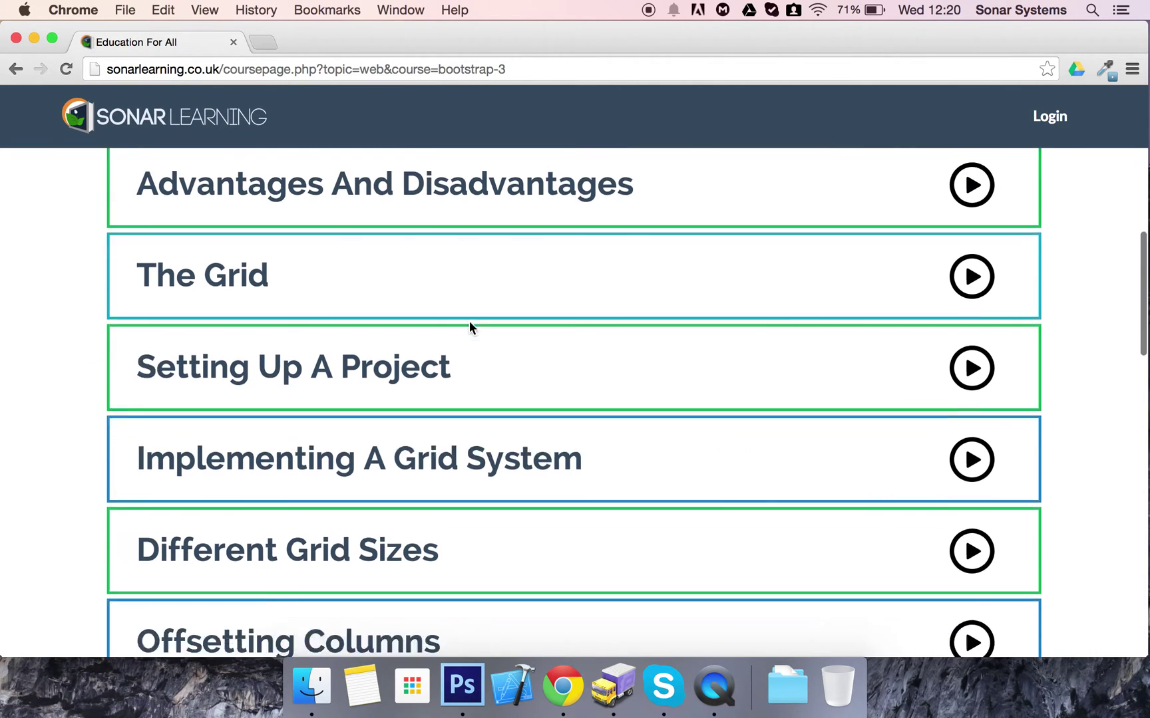
scroll(469, 329, down, 3)
scroll(469, 329, down, 1)
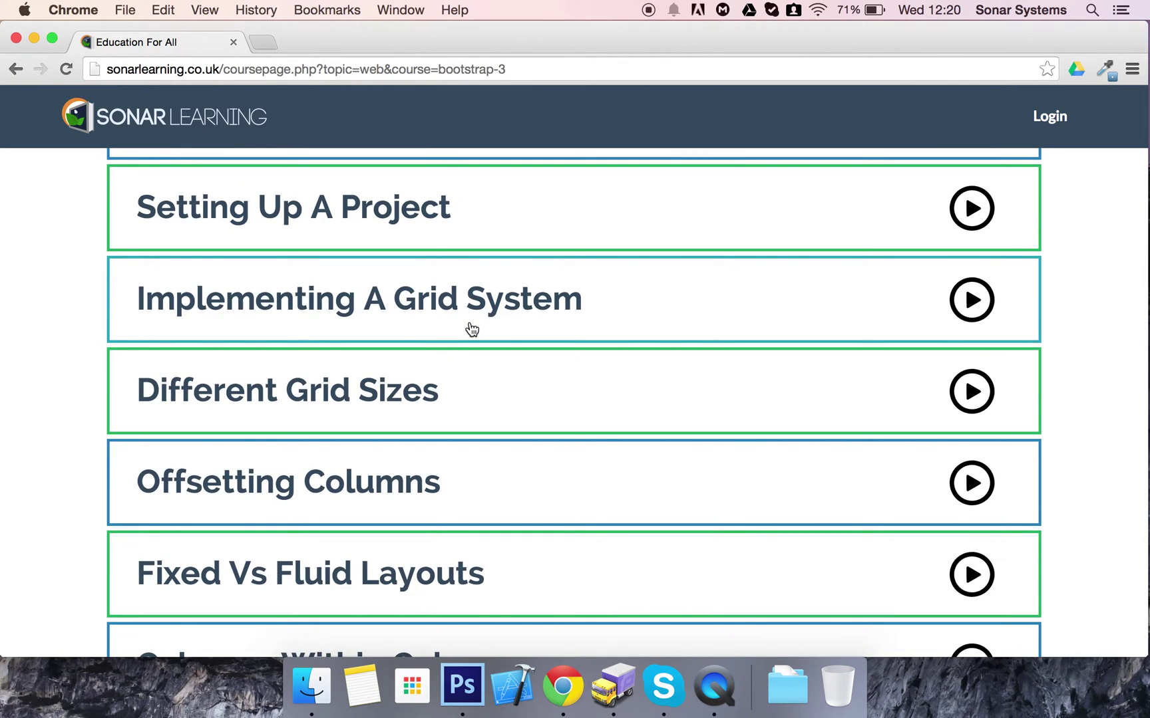
click(525, 315)
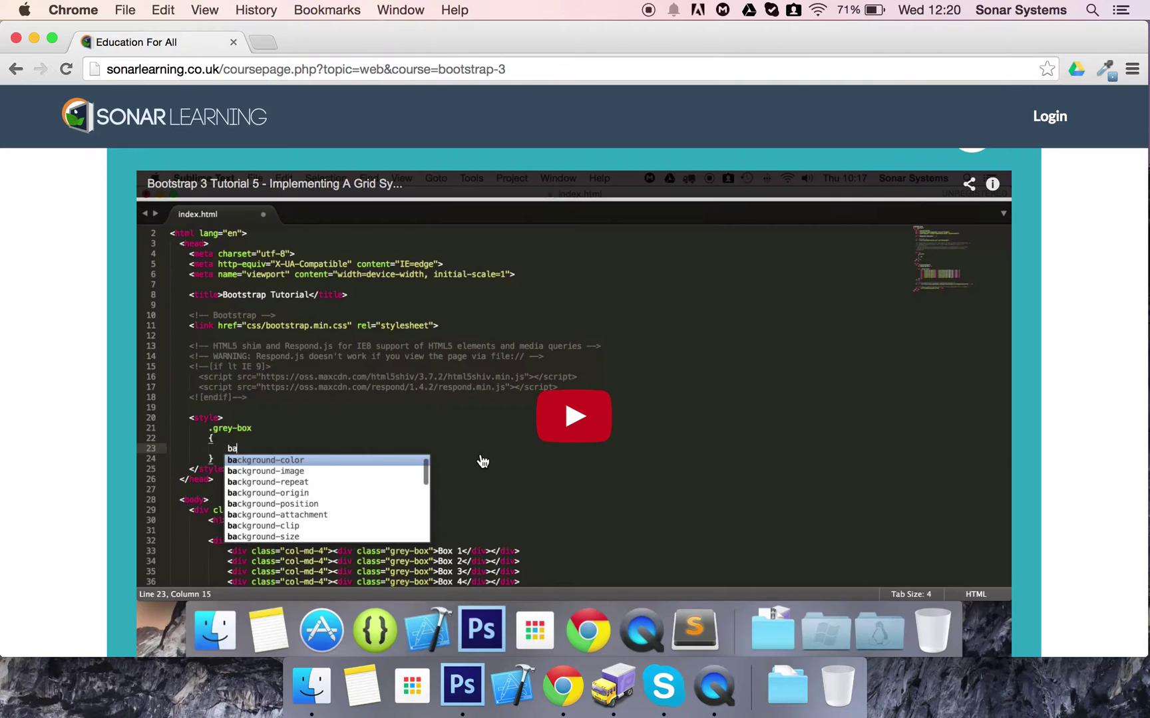
scroll(580, 428, down, 5)
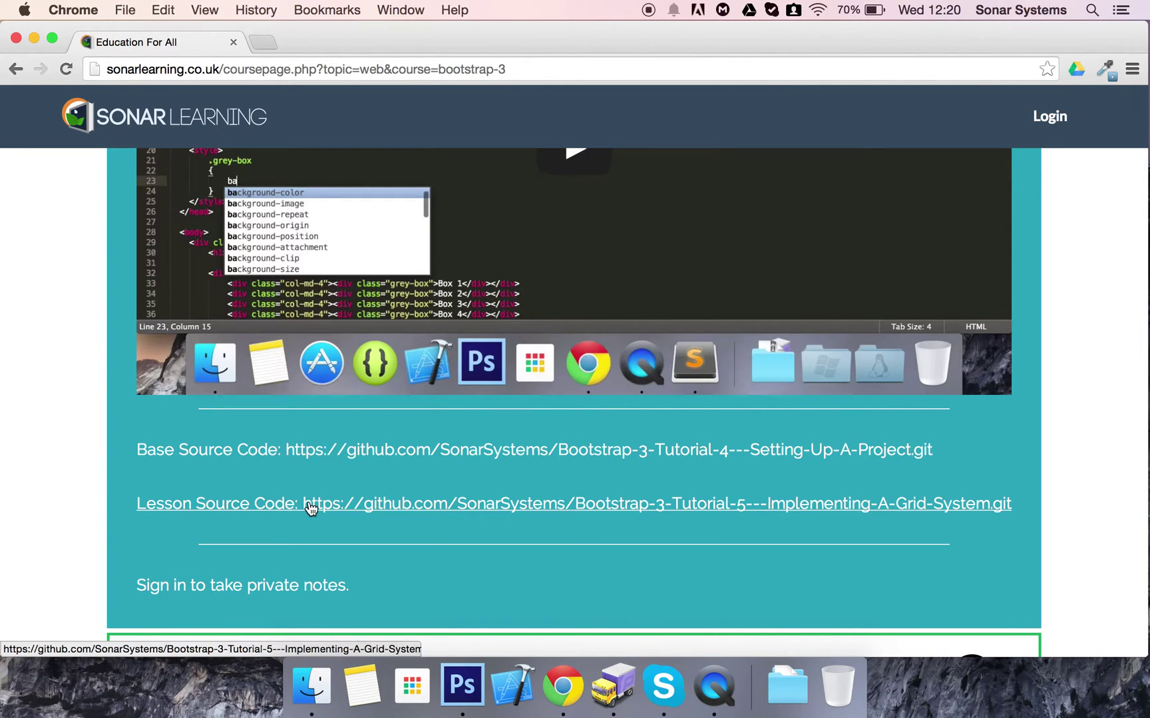
scroll(341, 508, down, 3)
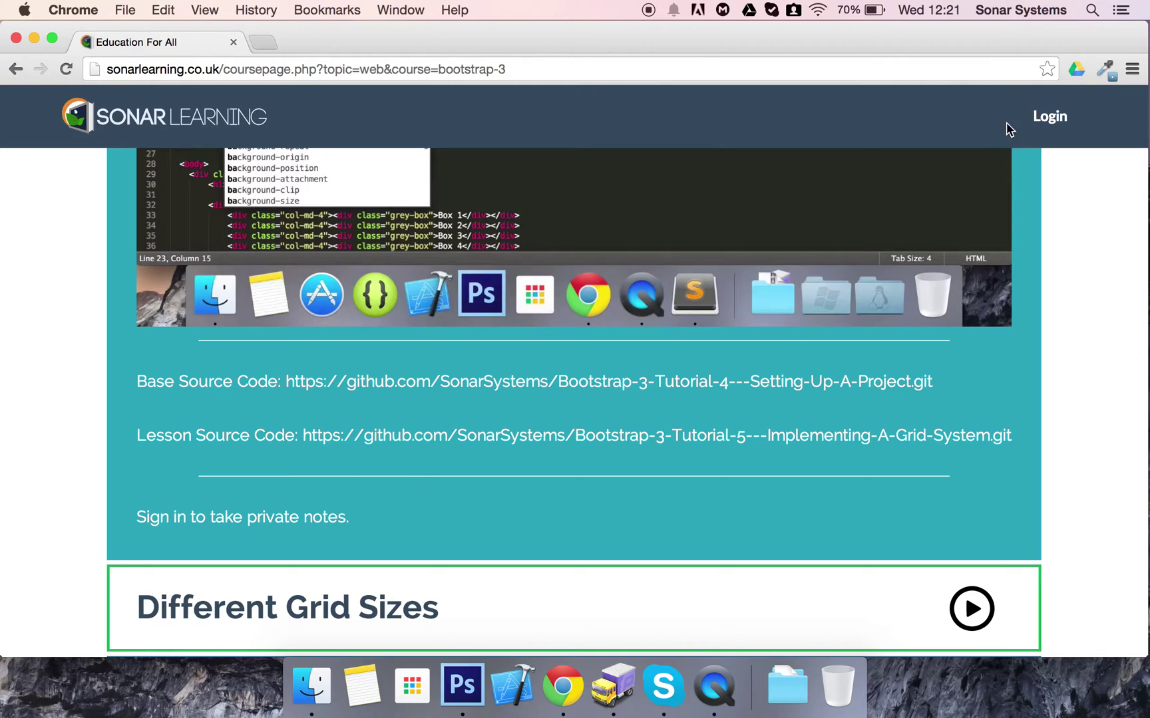
Log in with username and password, with Keep me signed in ticked
click(1051, 116)
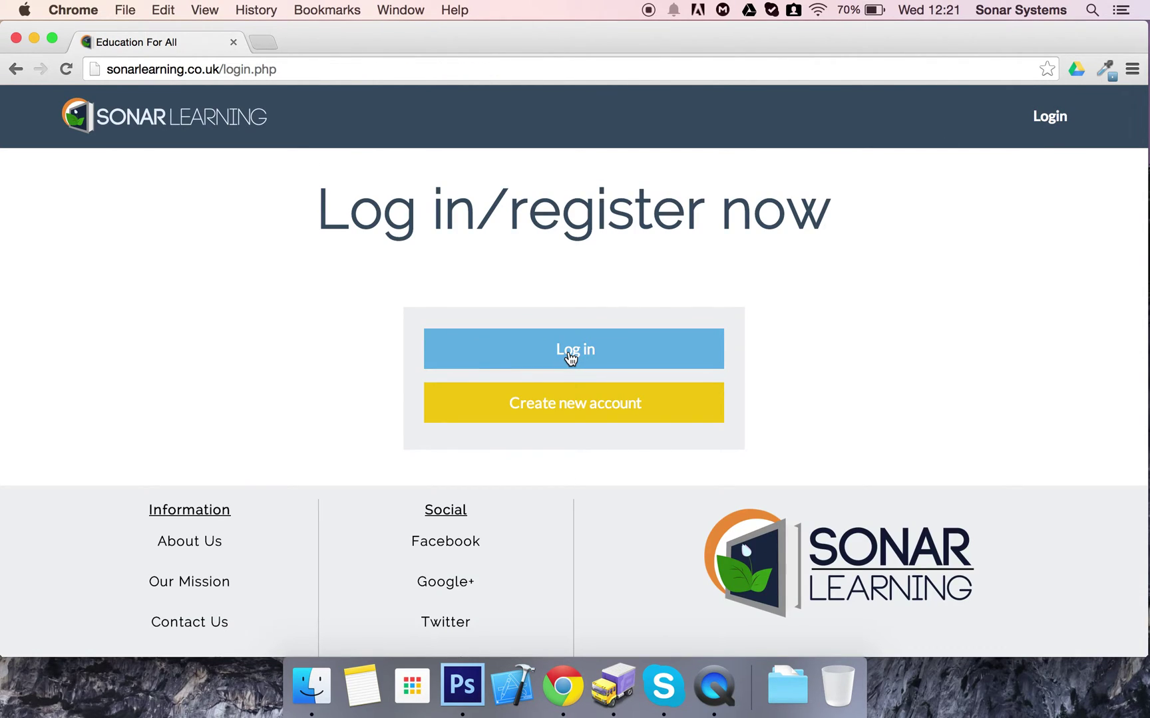
click(570, 357)
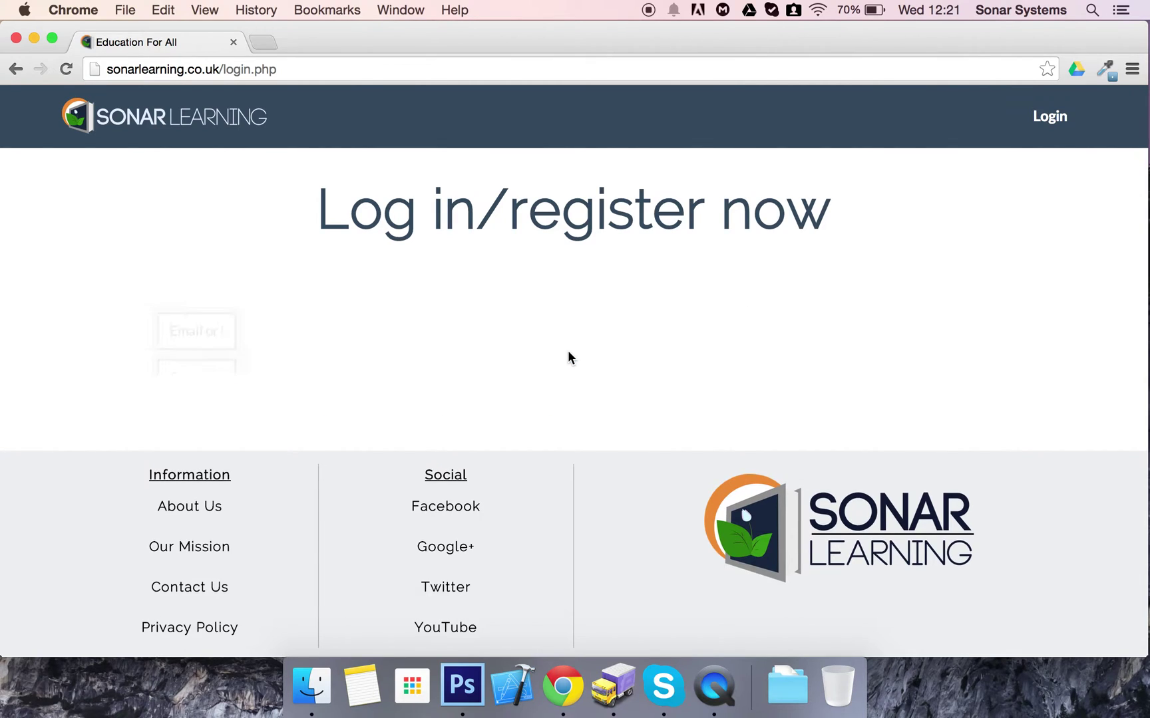
text(Frahaan)
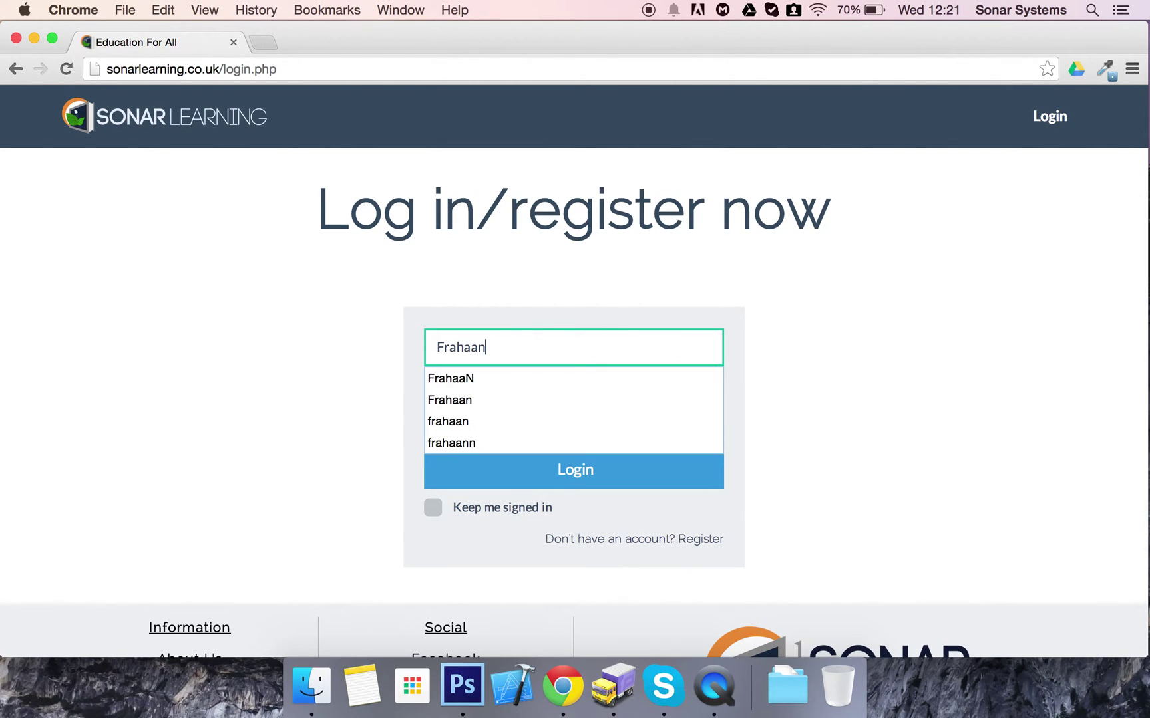
key(Tab)
text(p)
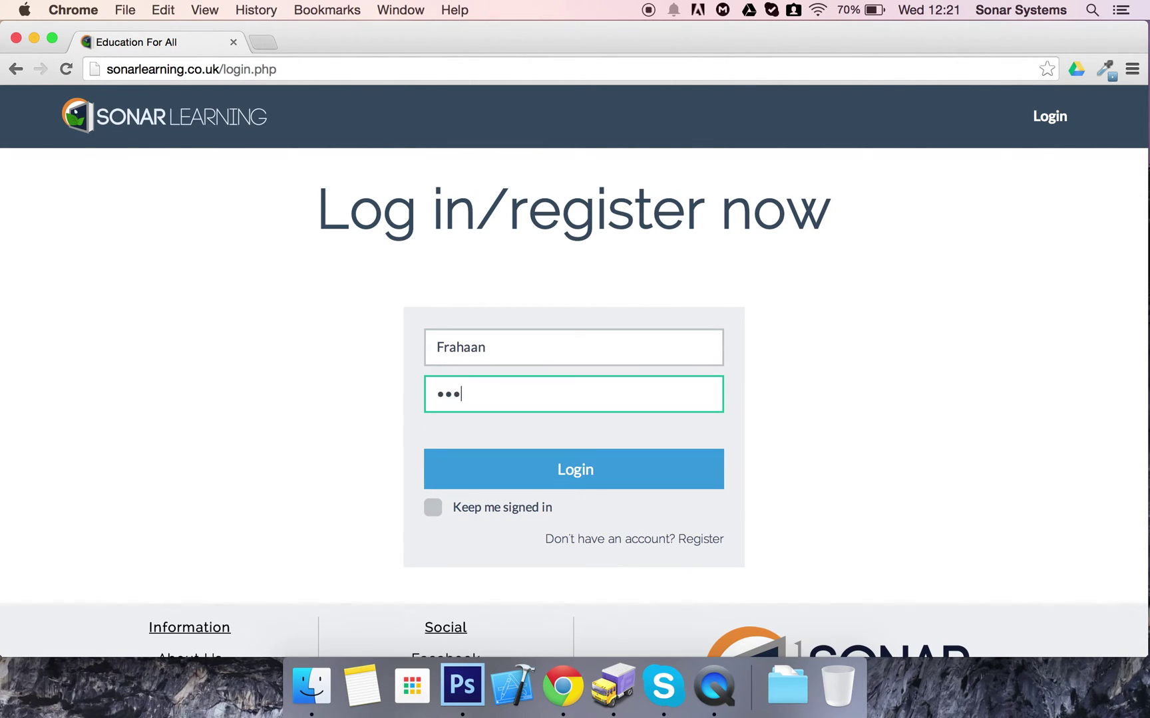
key(BackSpace)
text(pa)
click(530, 509)
click(502, 476)
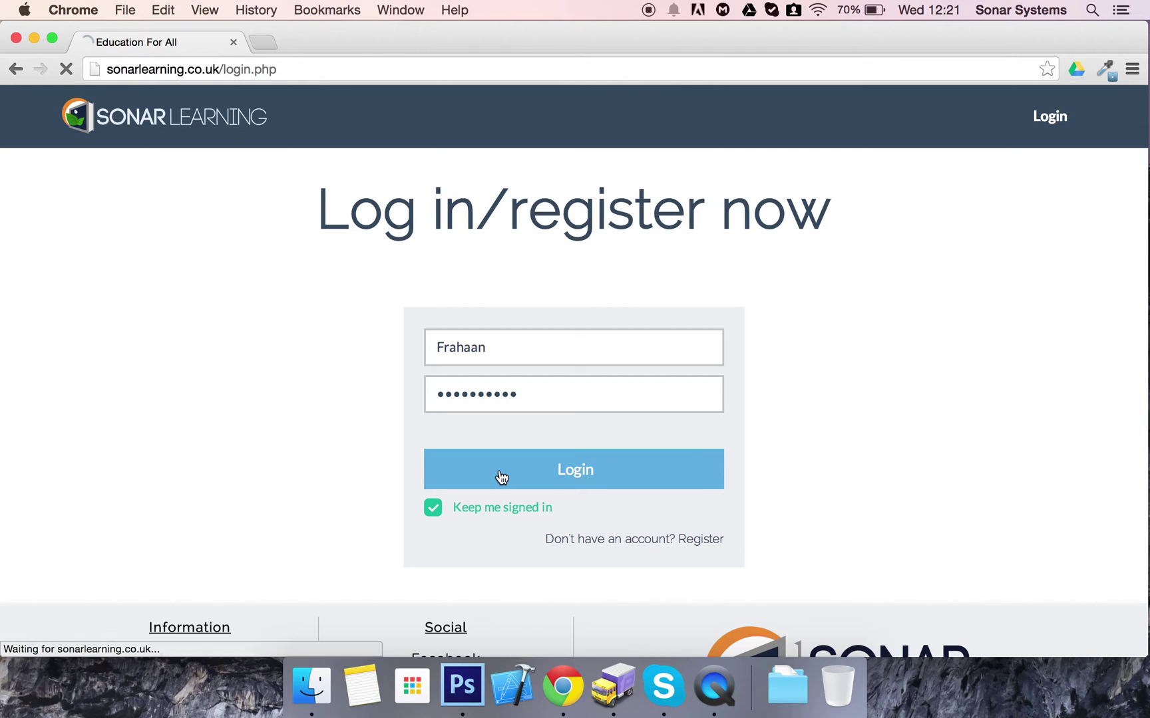
scroll(648, 316, down, 3)
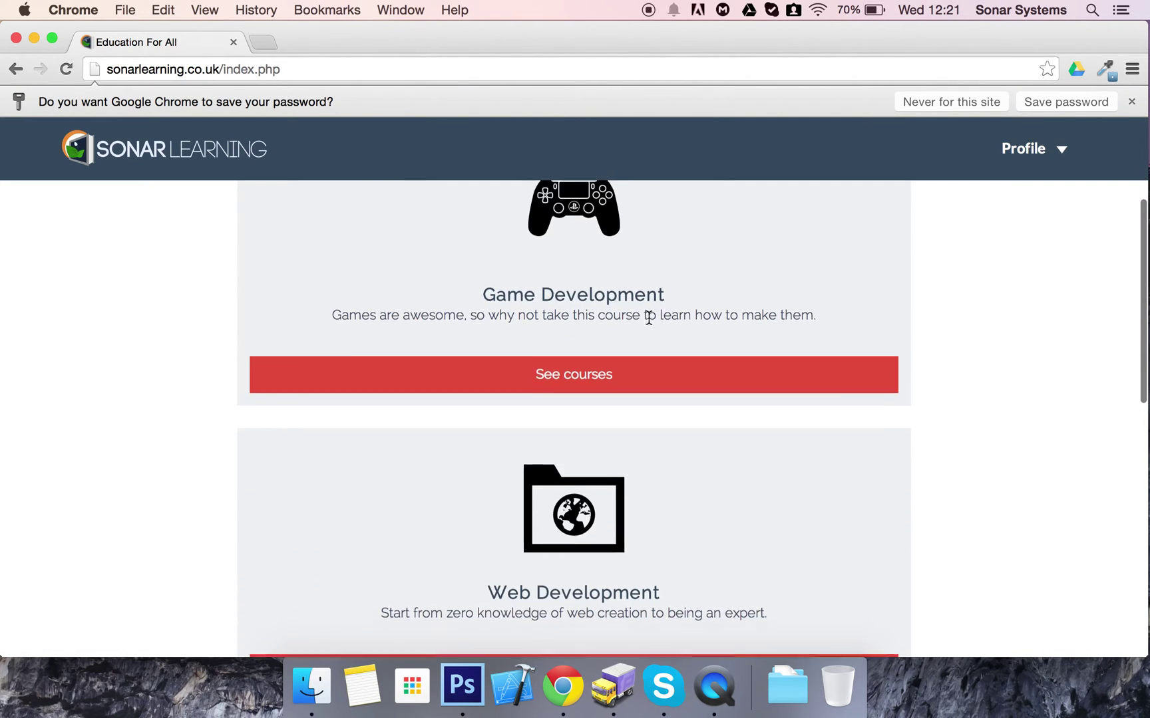
scroll(719, 413, down, 4)
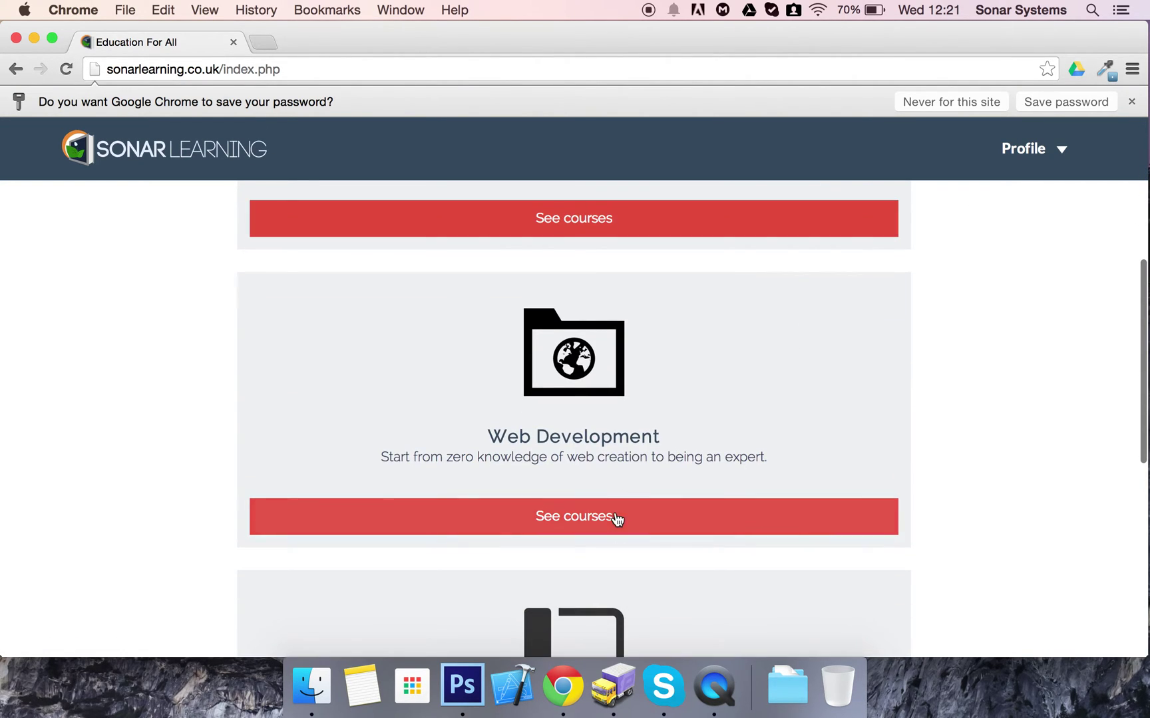
Open Web Development, start Learn Bootstrap 3, and expand Columns Within Columns
click(616, 519)
scroll(567, 493, down, 5)
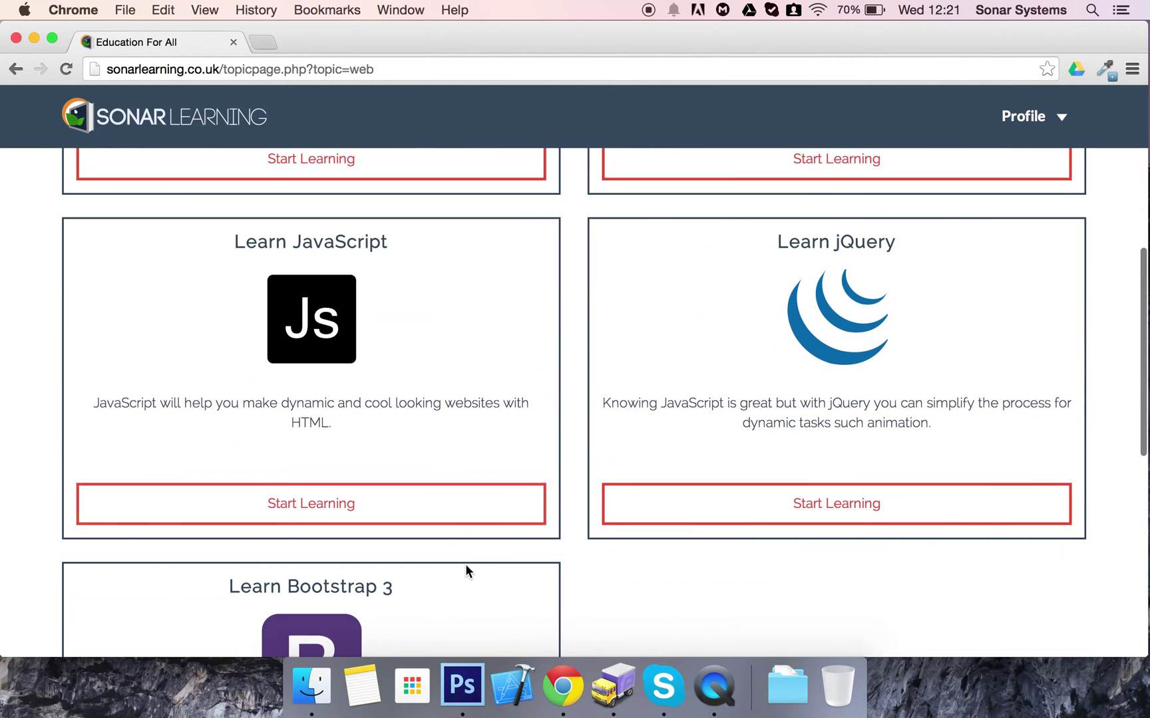
scroll(465, 564, down, 5)
scroll(375, 624, down, 2)
click(357, 617)
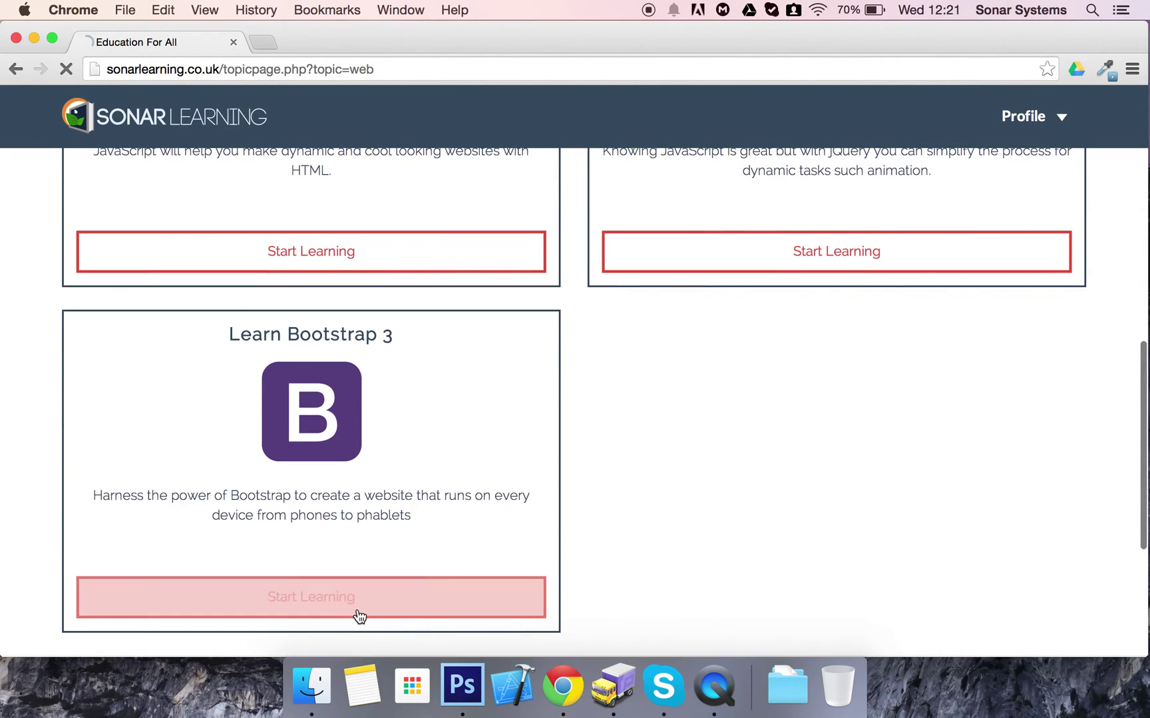
scroll(459, 488, down, 5)
scroll(459, 488, down, 3)
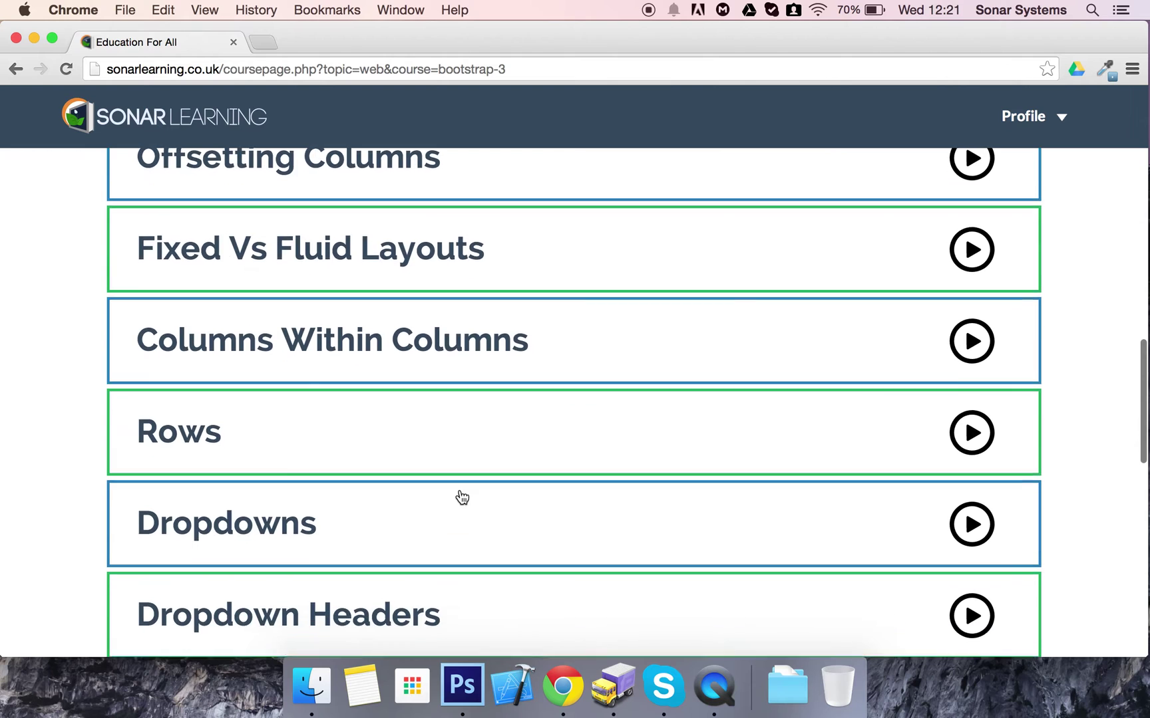
scroll(441, 477, up, 1)
click(411, 395)
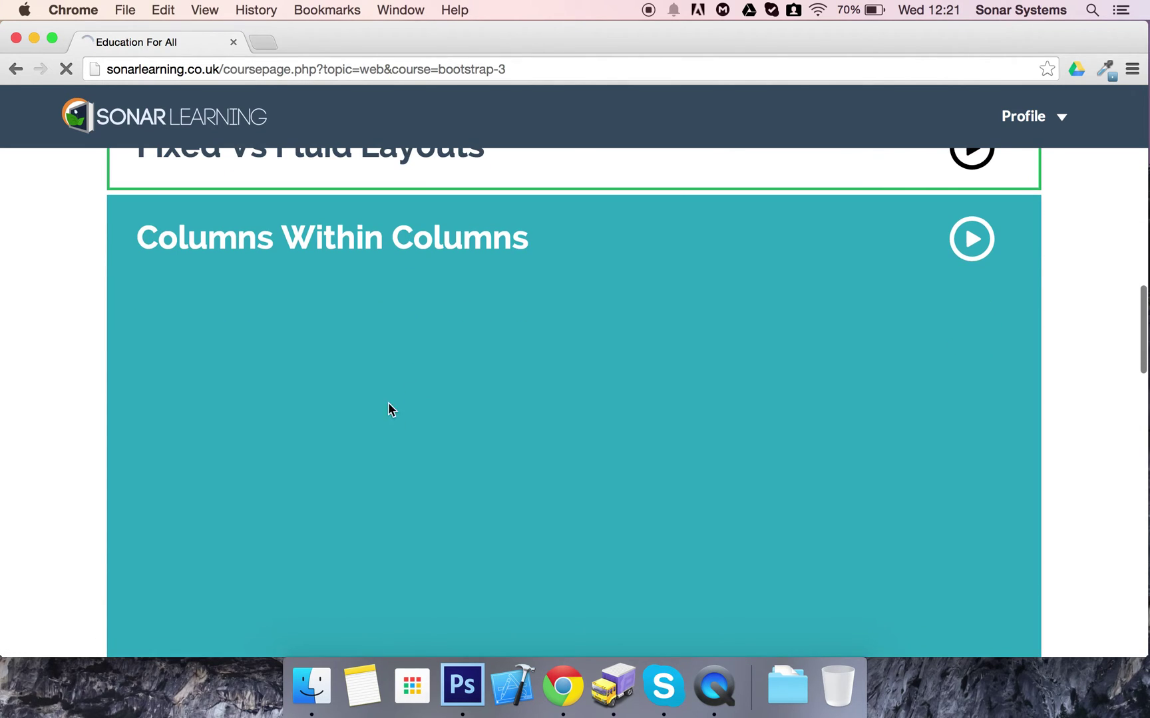
scroll(427, 387, down, 5)
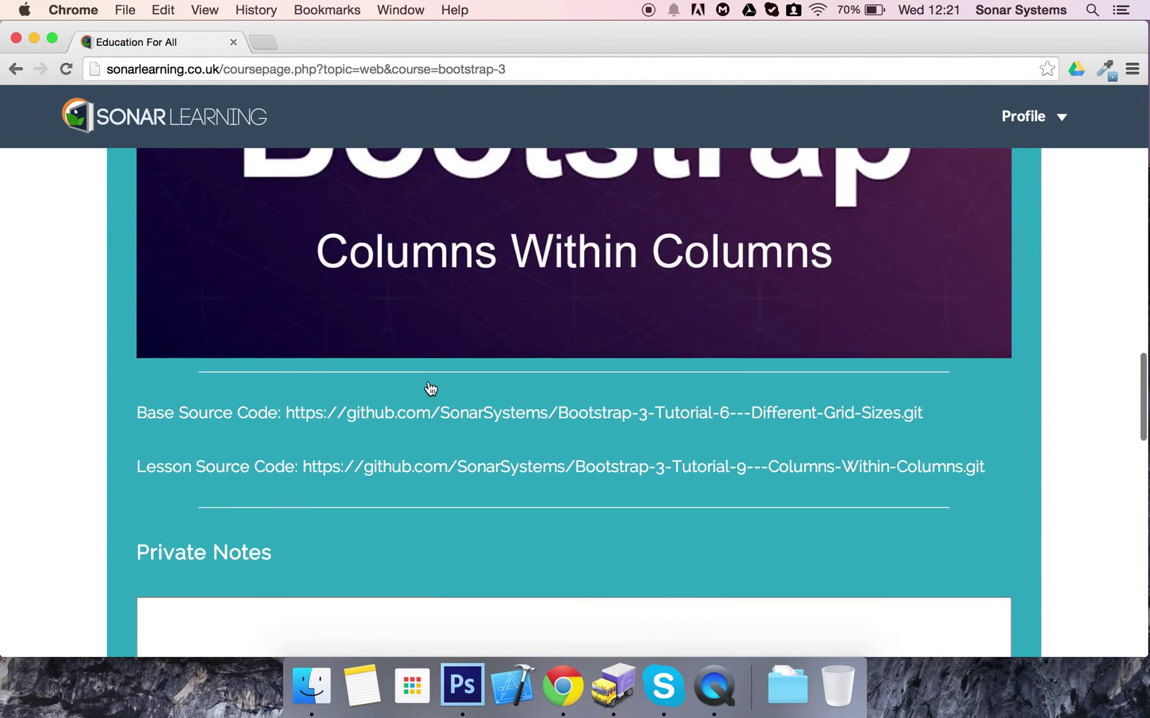
scroll(429, 389, down, 3)
scroll(431, 388, down, 1)
Save a 'need to learn this' private note, then reload and reopen the lesson
click(359, 459)
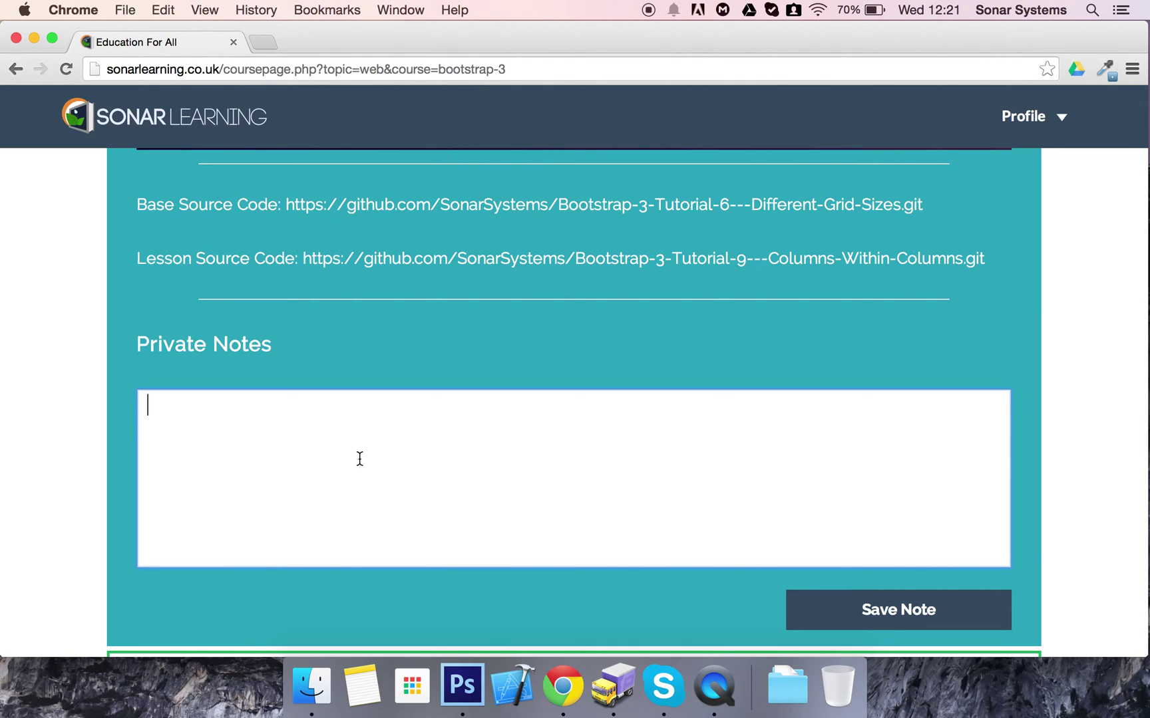
text(Hello this is a private note, )
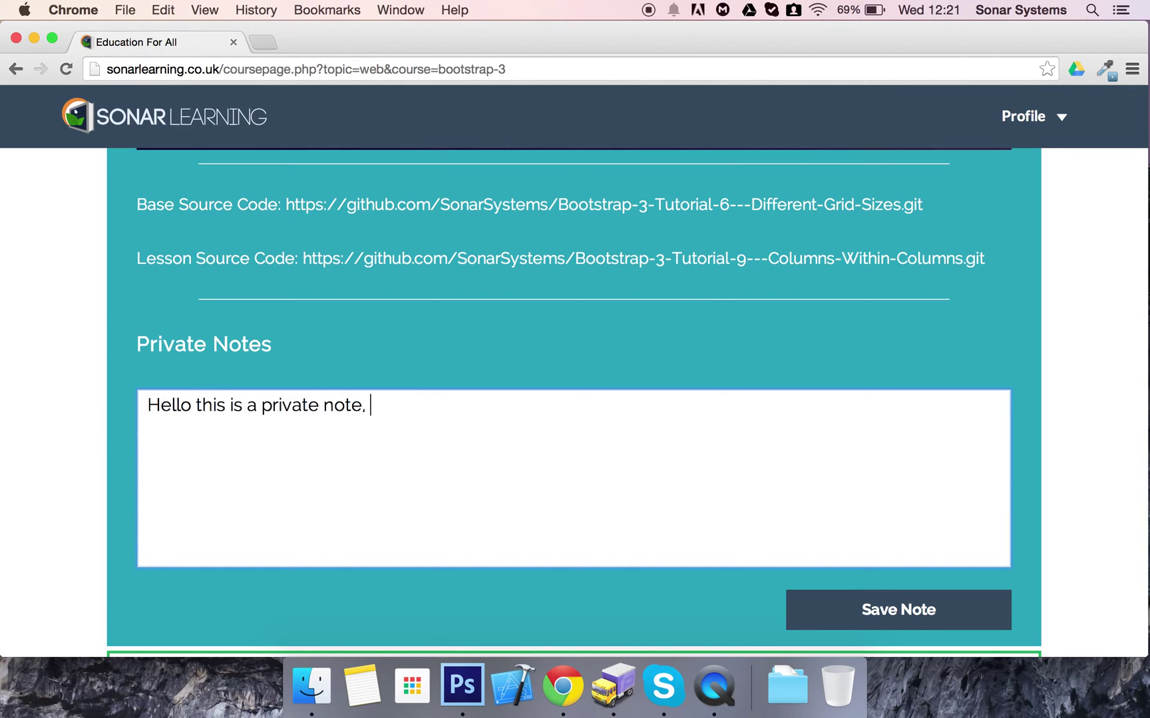
text(and i ne)
text(ed to remember to )
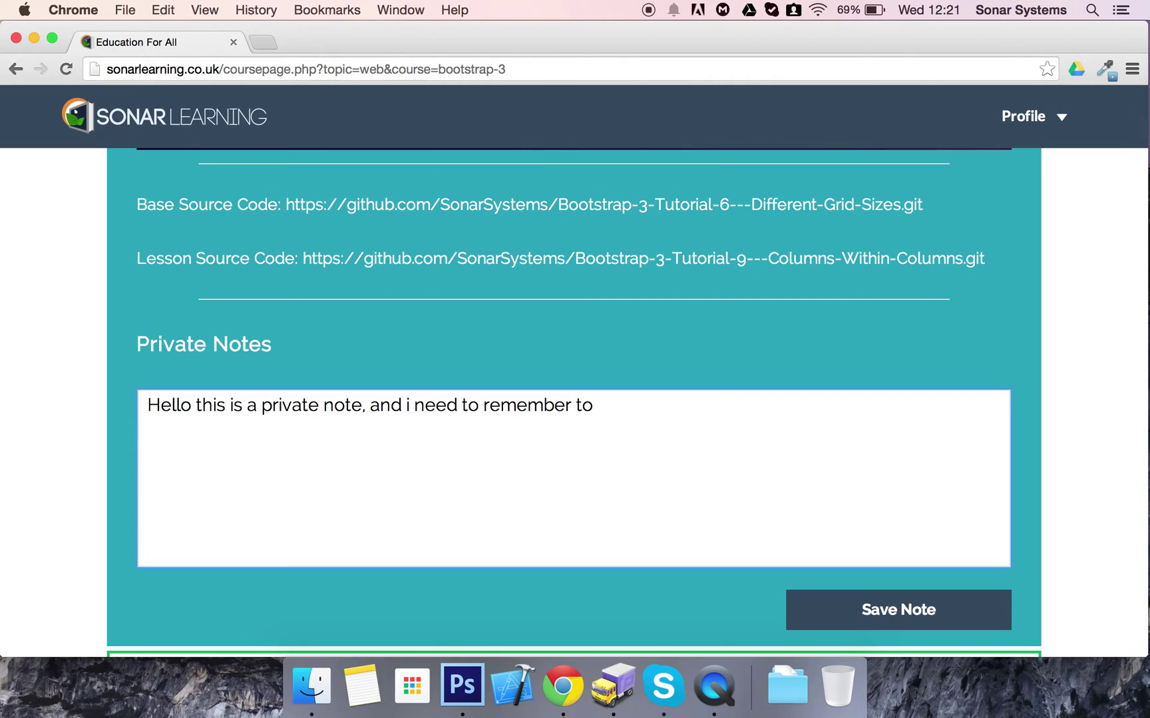
text(learn a)
text(bout this topic.)
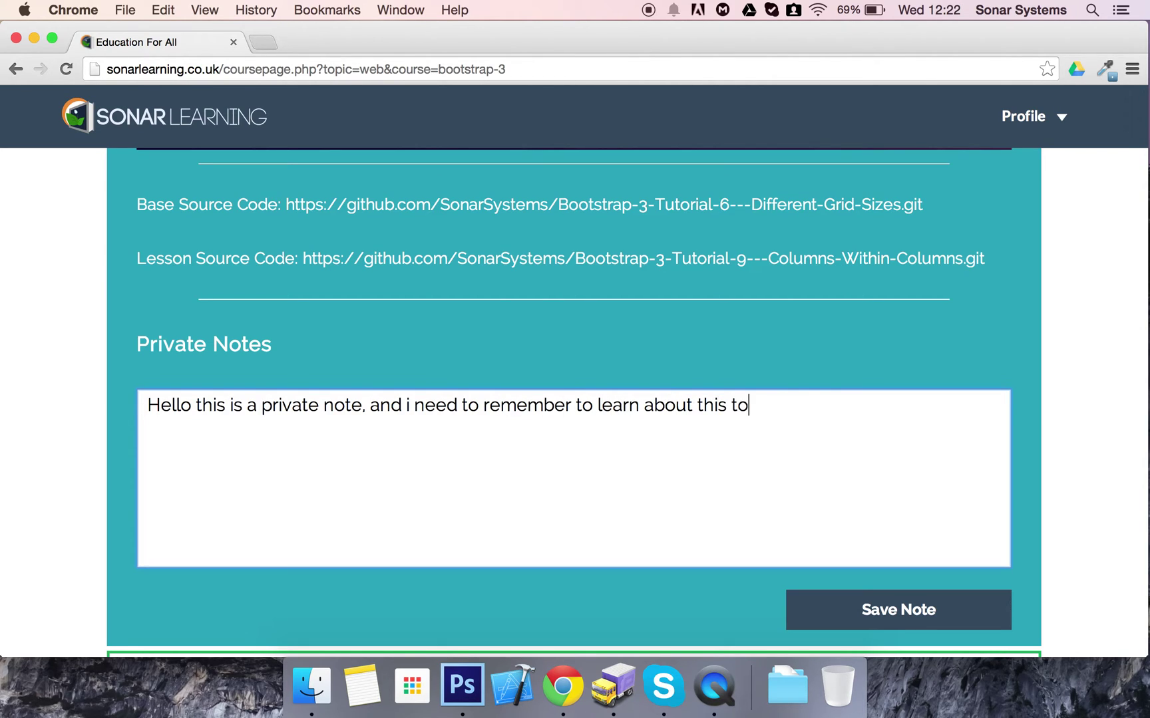
click(903, 610)
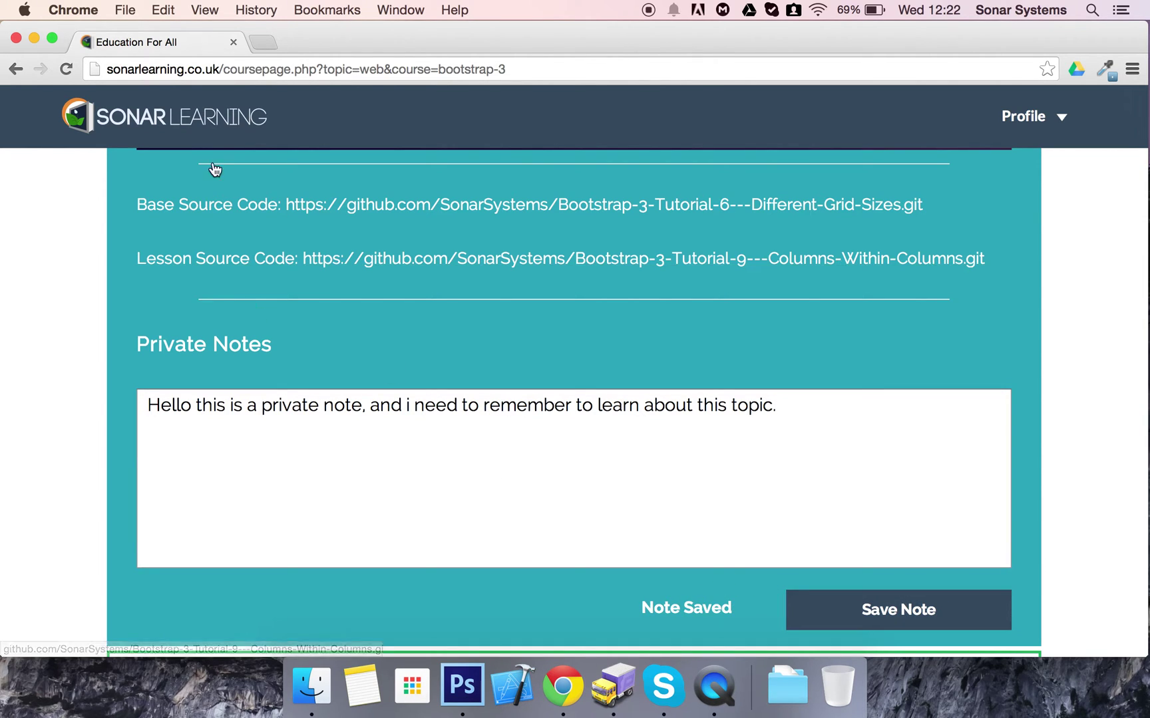
click(224, 69)
key(Return)
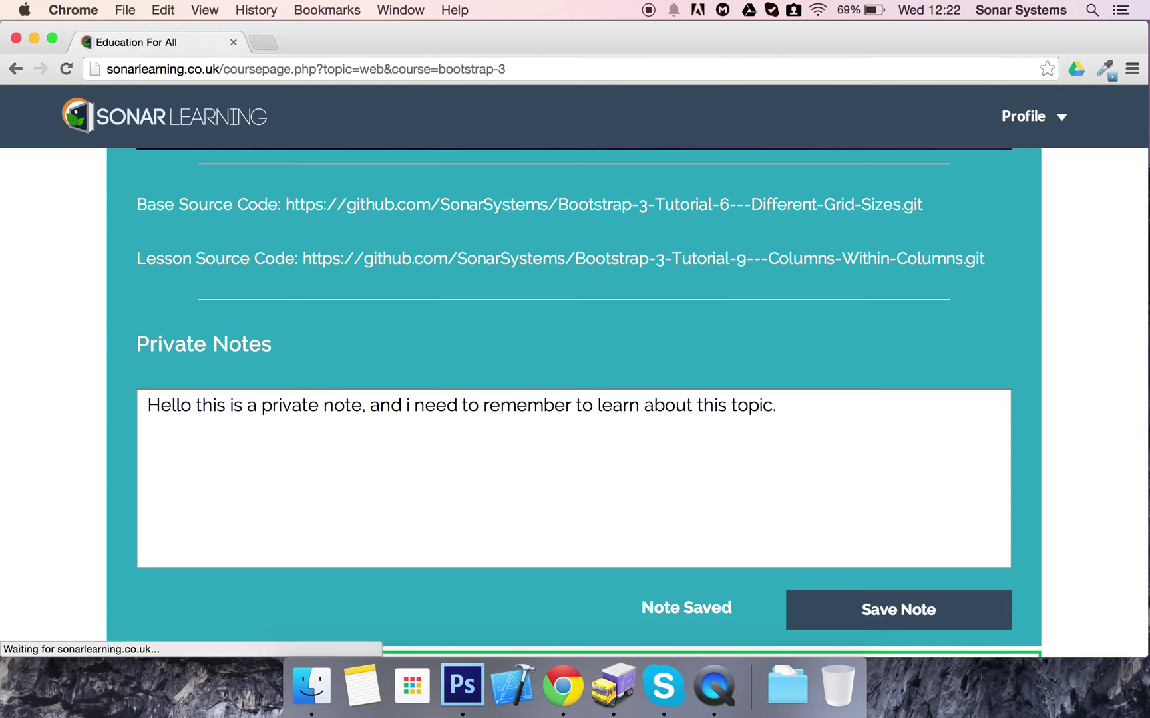
scroll(326, 243, down, 3)
scroll(326, 242, down, 10)
scroll(326, 242, down, 3)
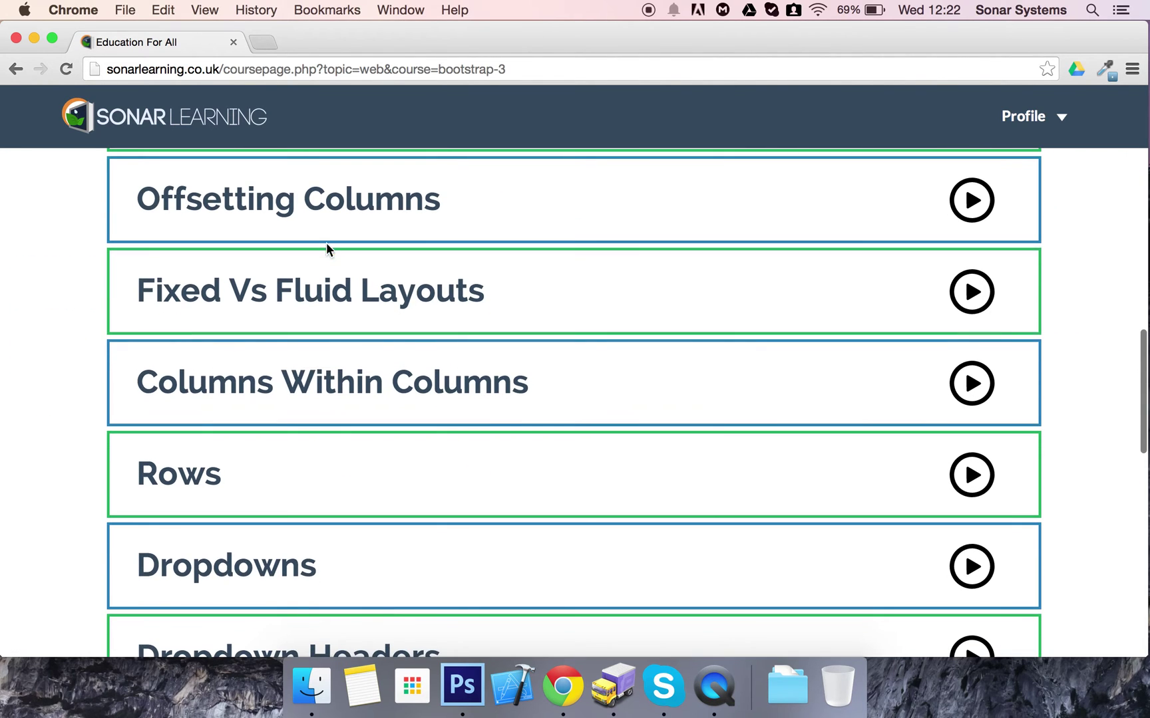
click(282, 372)
scroll(319, 449, down, 3)
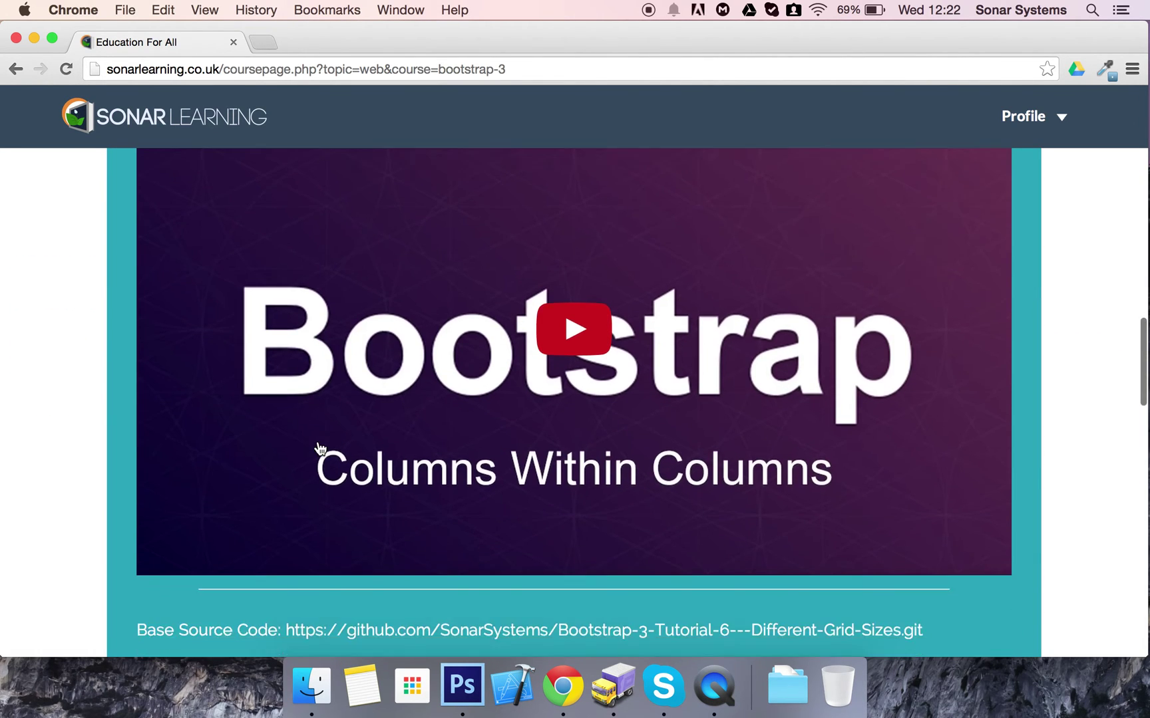
scroll(319, 449, down, 10)
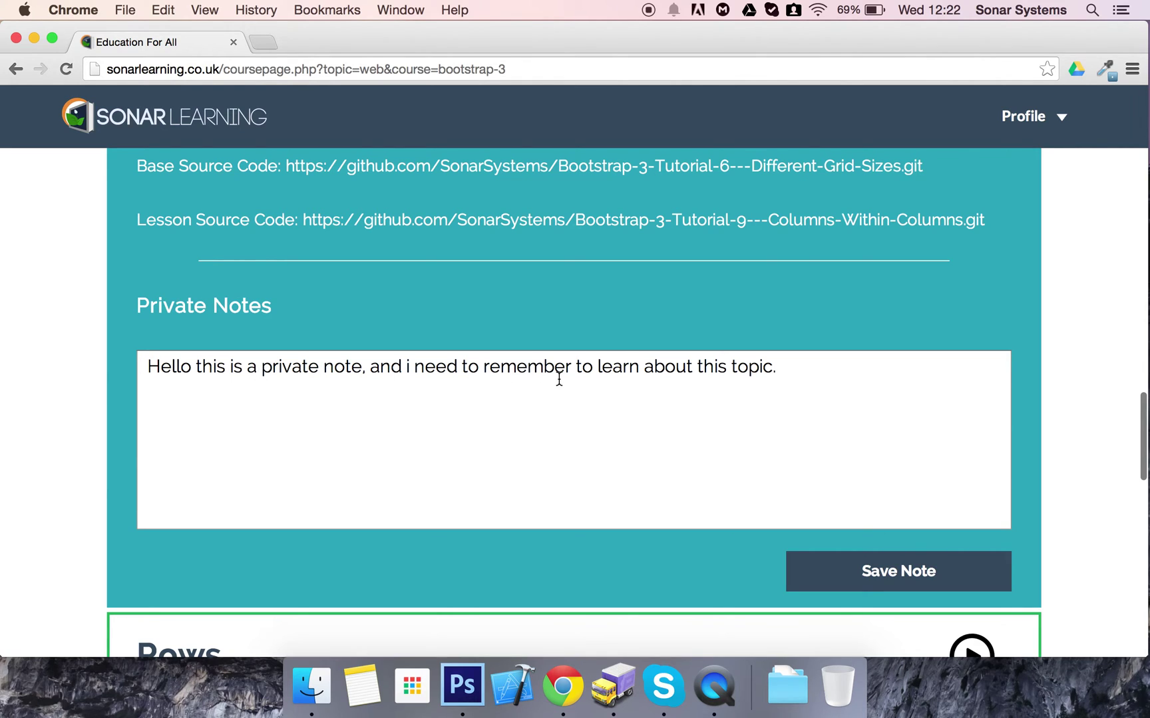
click(1024, 117)
In Your Notes, replace ', and' in the Bootstrap 3 note with a line break
click(1030, 194)
scroll(756, 314, down, 5)
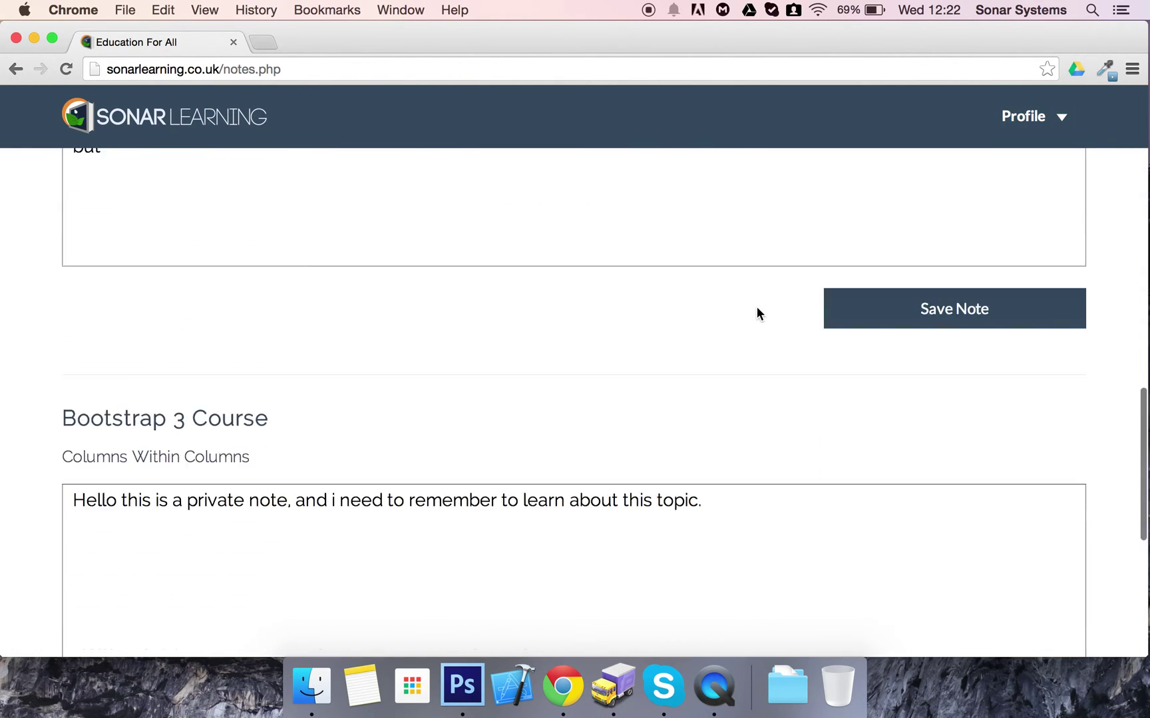
scroll(756, 314, down, 10)
scroll(757, 308, up, 3)
scroll(758, 309, up, 3)
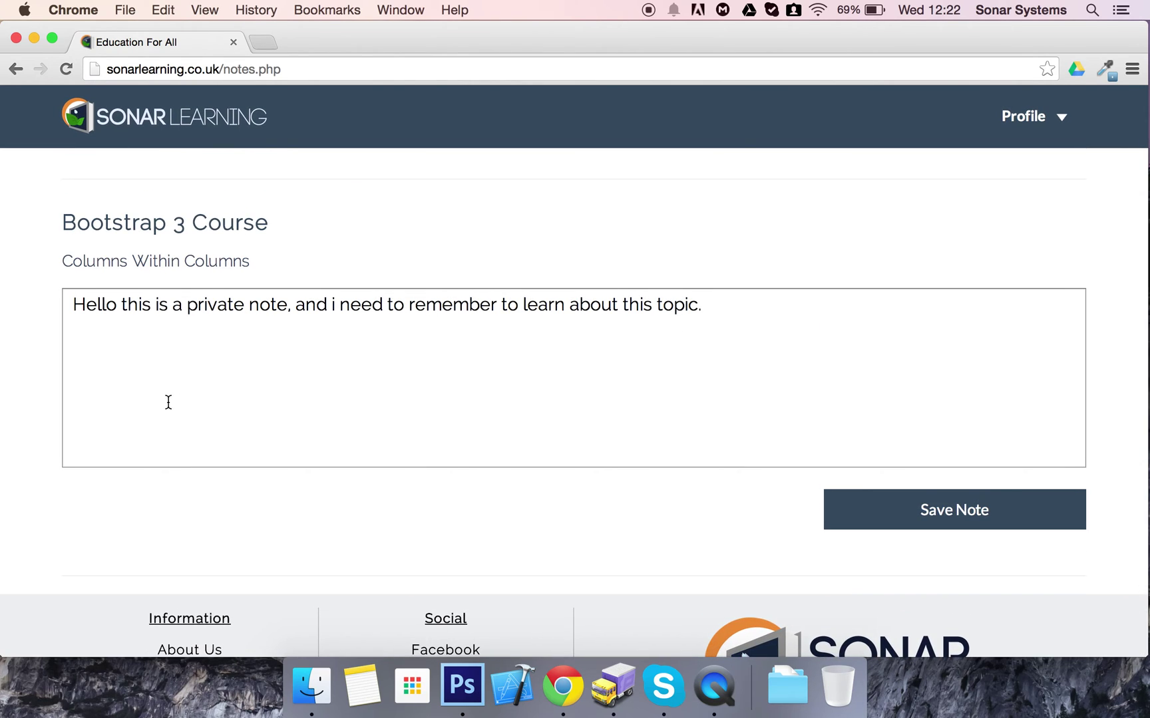
click(832, 411)
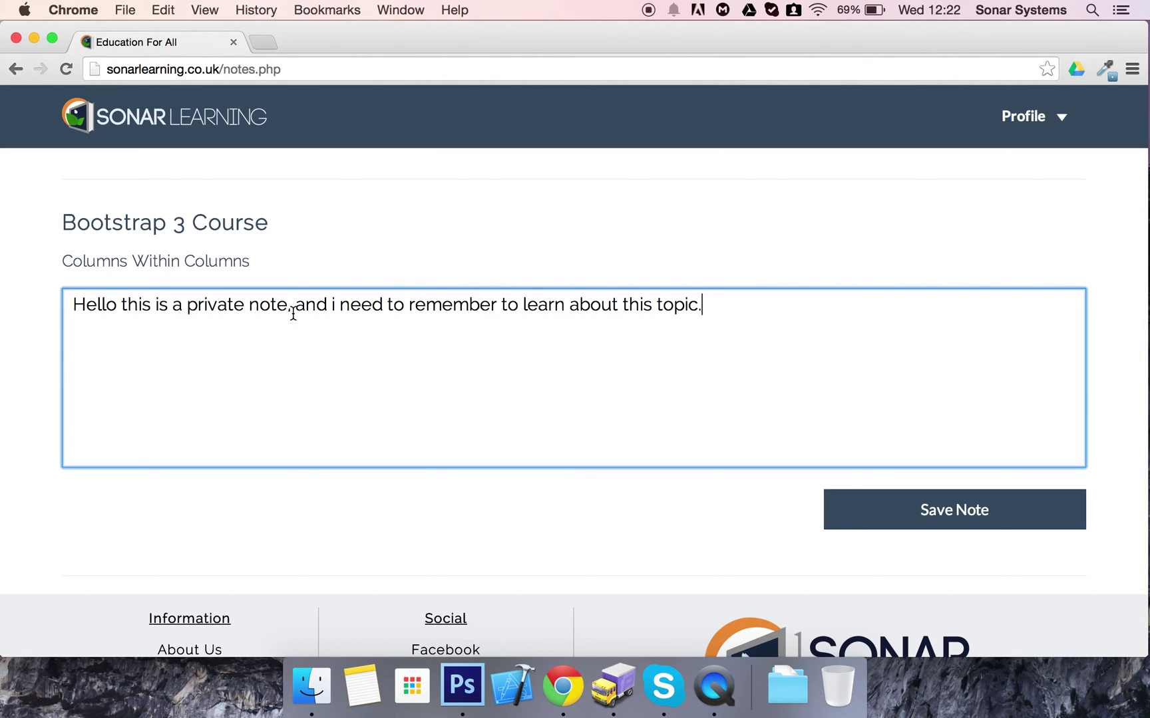
key(BackSpace)
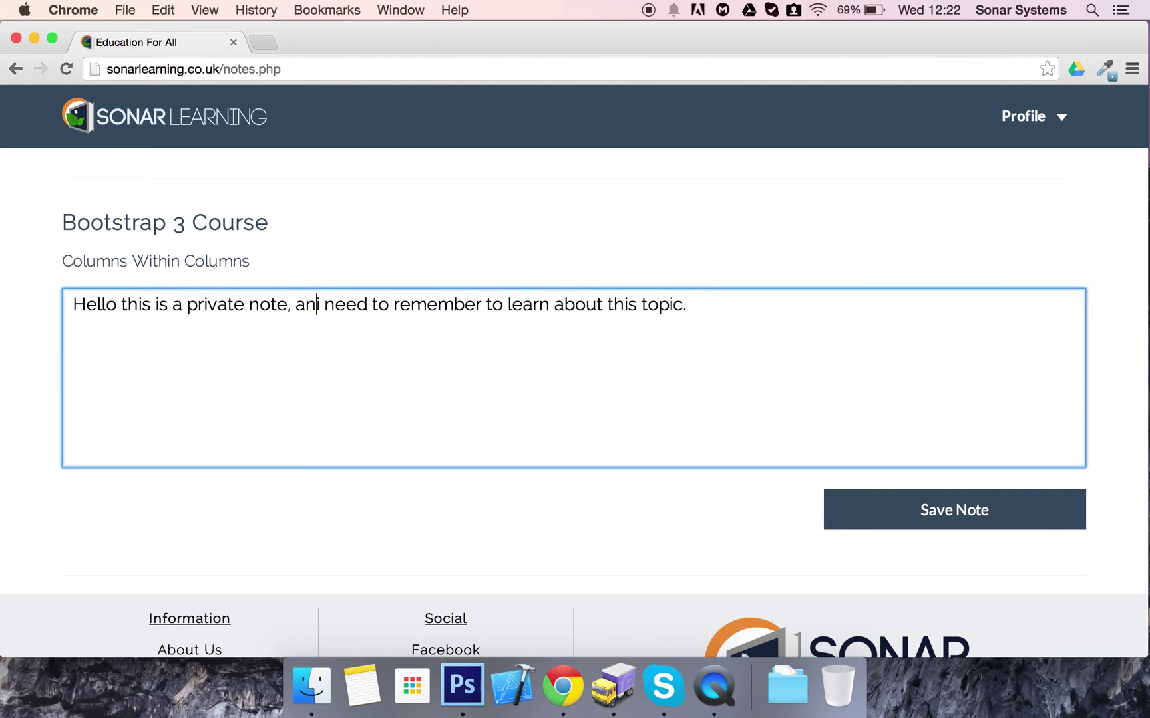
key(BackSpace)
key(BackSpace)
key(BackSpace)
key(BackSpace)
key(BackSpace)
key(Return)
key(Return)
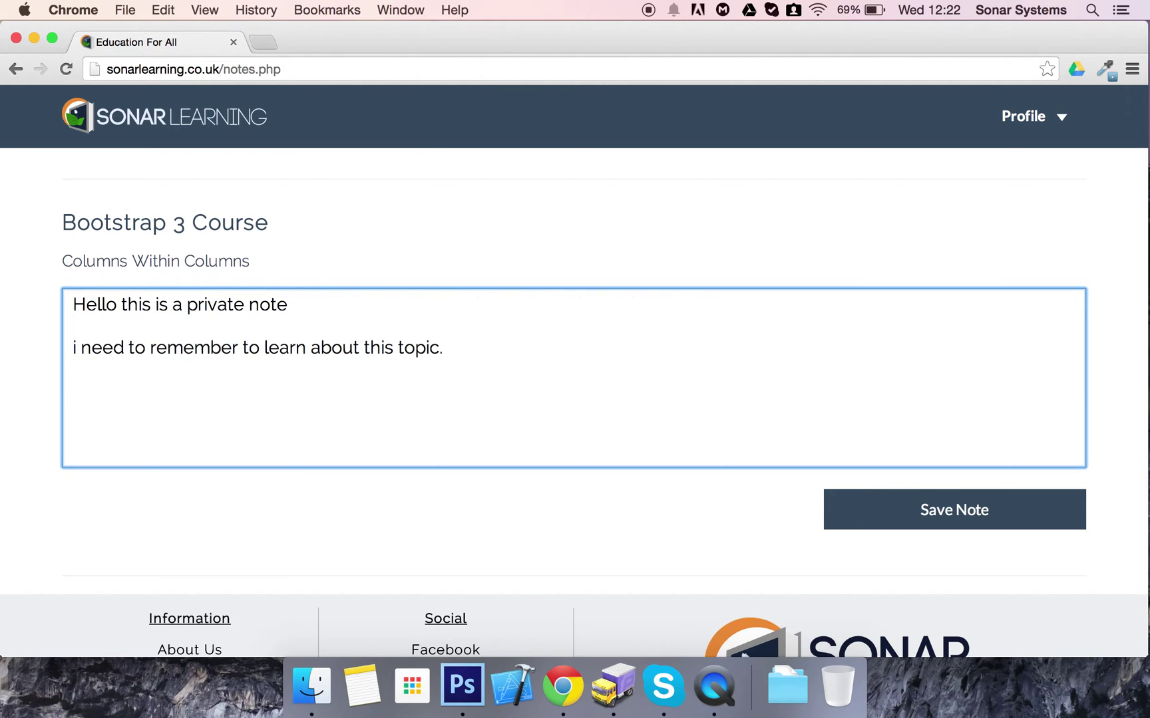
key(BackSpace)
text(I)
click(932, 502)
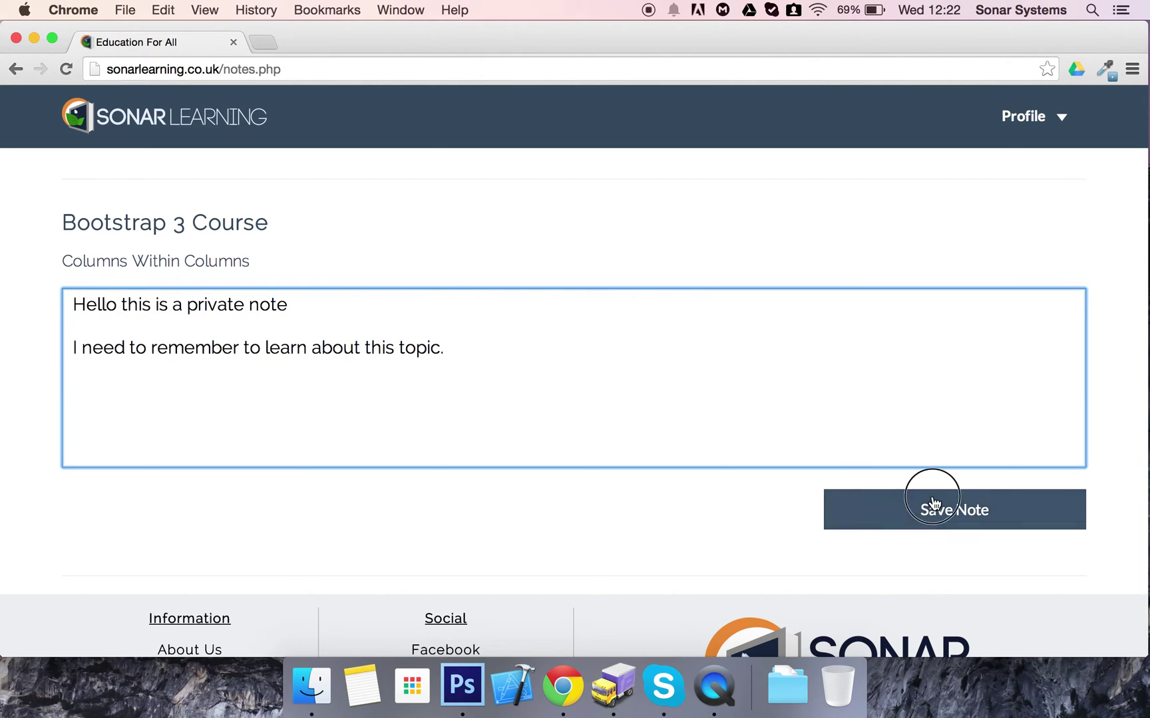
click(230, 134)
scroll(427, 320, down, 5)
Reopen Learn Bootstrap 3 and expand Columns Within Columns to see the two-line note
click(419, 570)
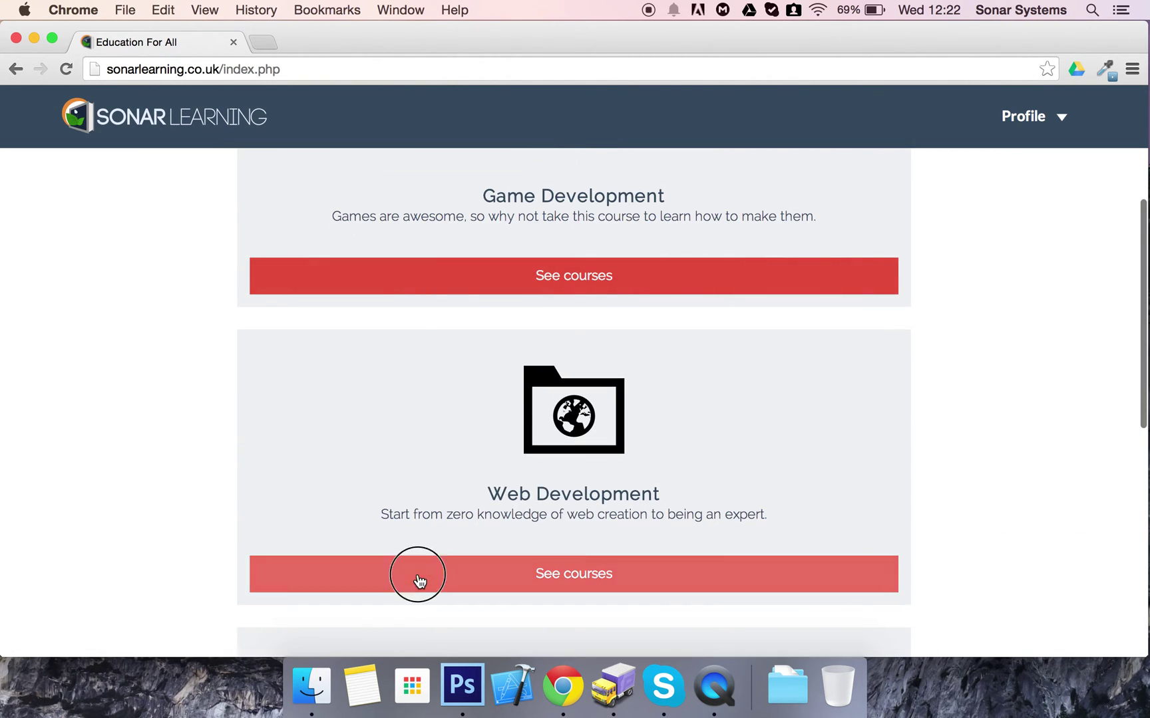
scroll(606, 531, down, 10)
scroll(504, 432, down, 2)
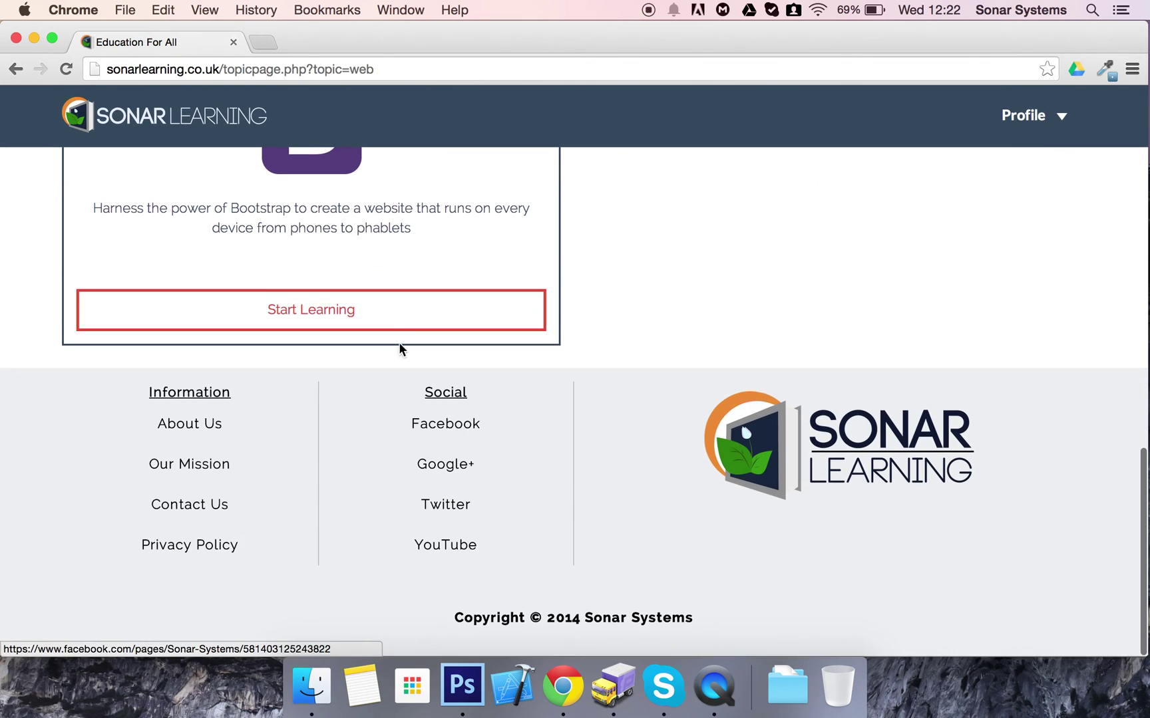
click(382, 312)
scroll(419, 404, down, 3)
scroll(418, 408, down, 8)
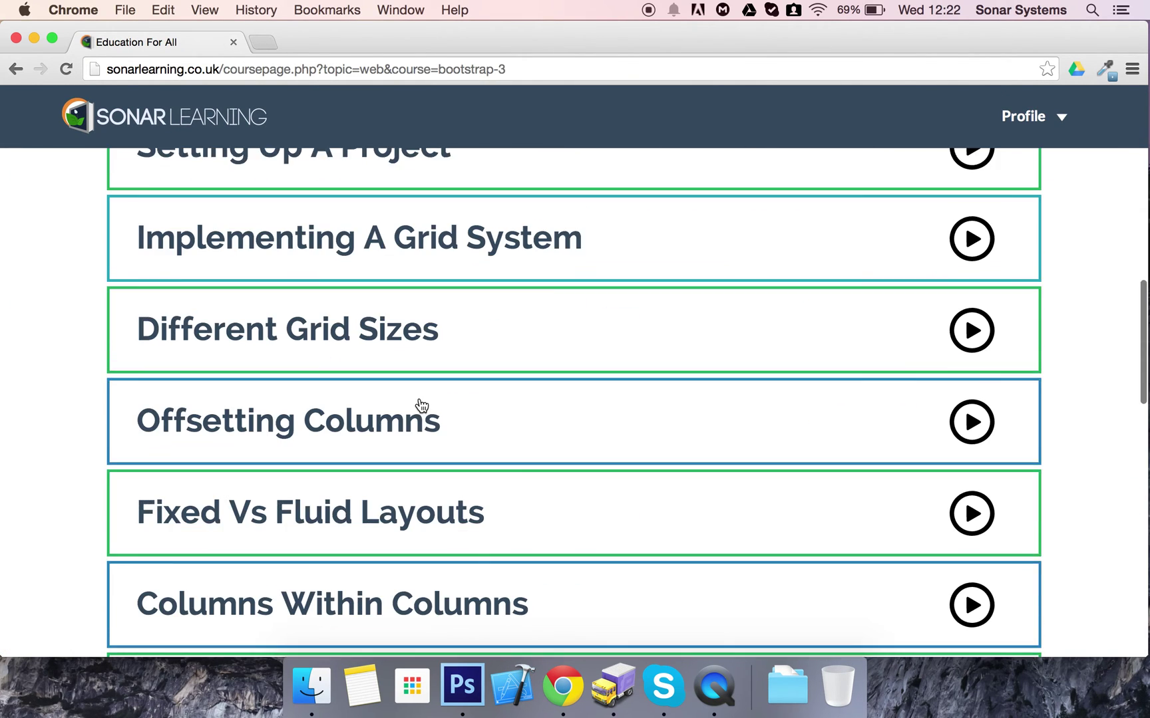
scroll(416, 406, down, 1)
scroll(399, 405, up, 2)
scroll(395, 406, down, 3)
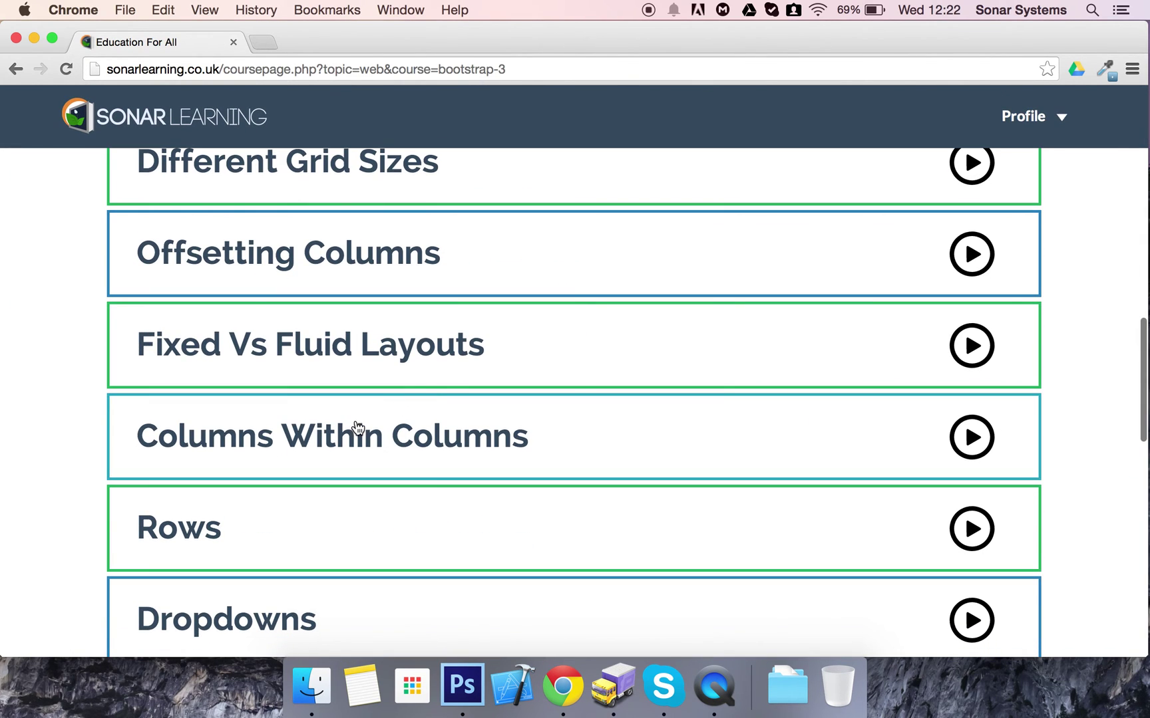
click(359, 437)
scroll(355, 427, down, 5)
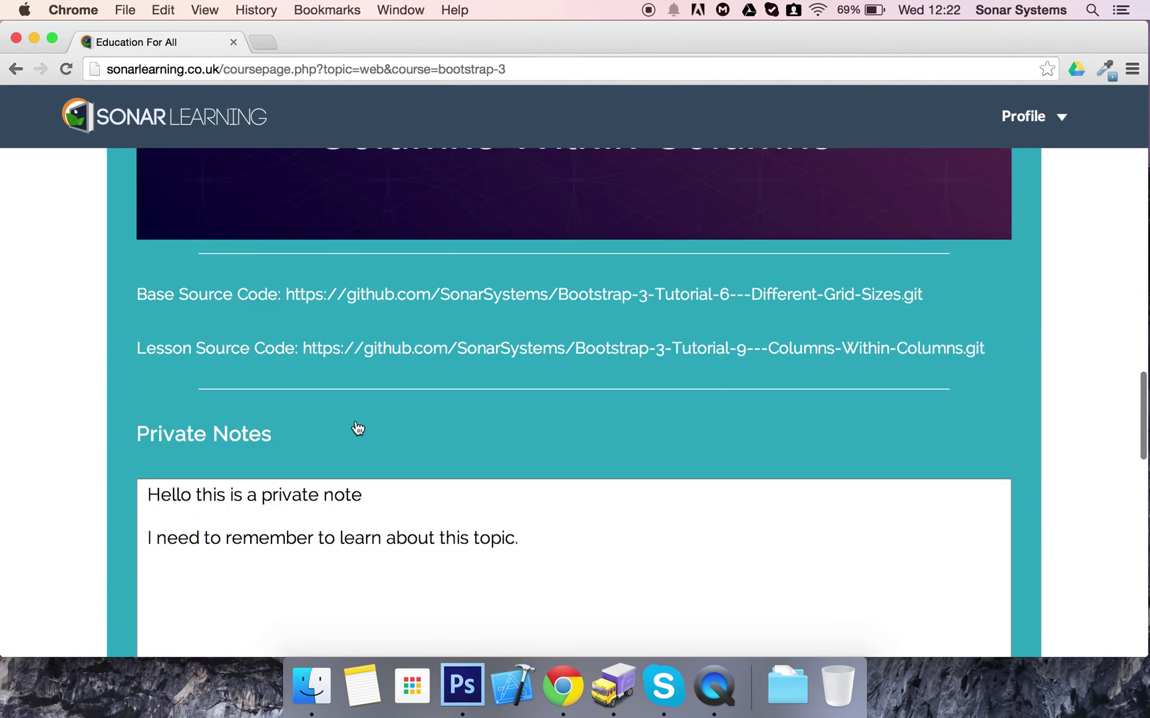
scroll(356, 429, down, 3)
scroll(534, 339, up, 2)
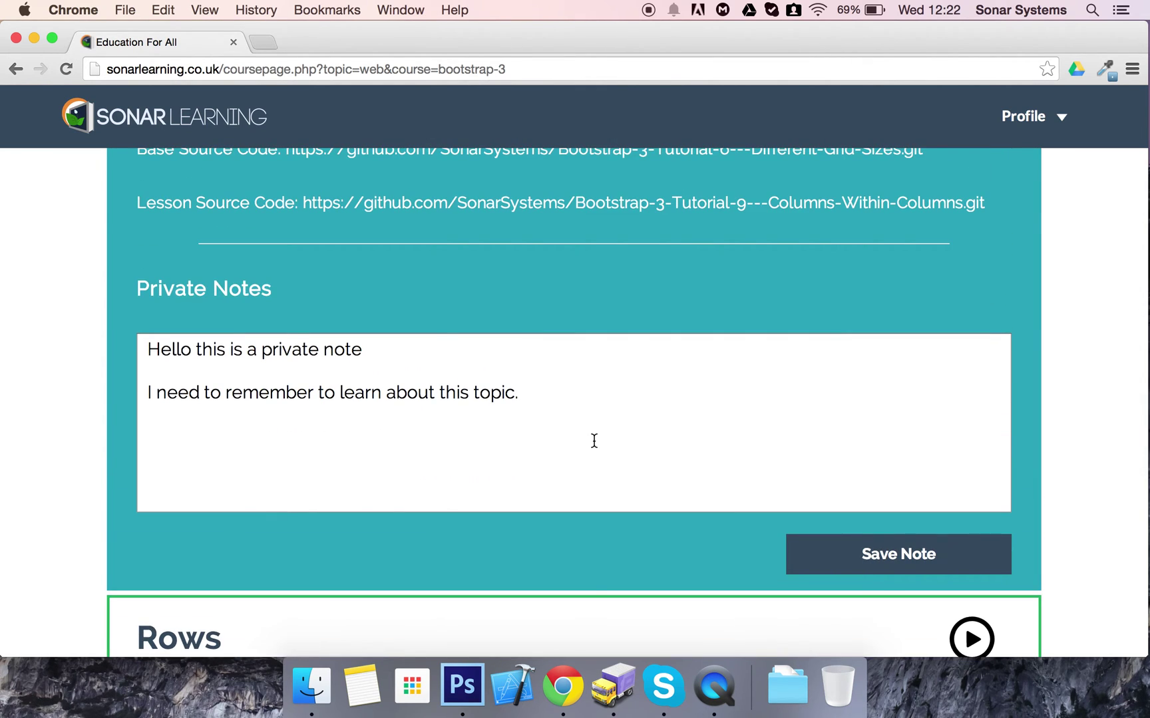
scroll(592, 441, up, 2)
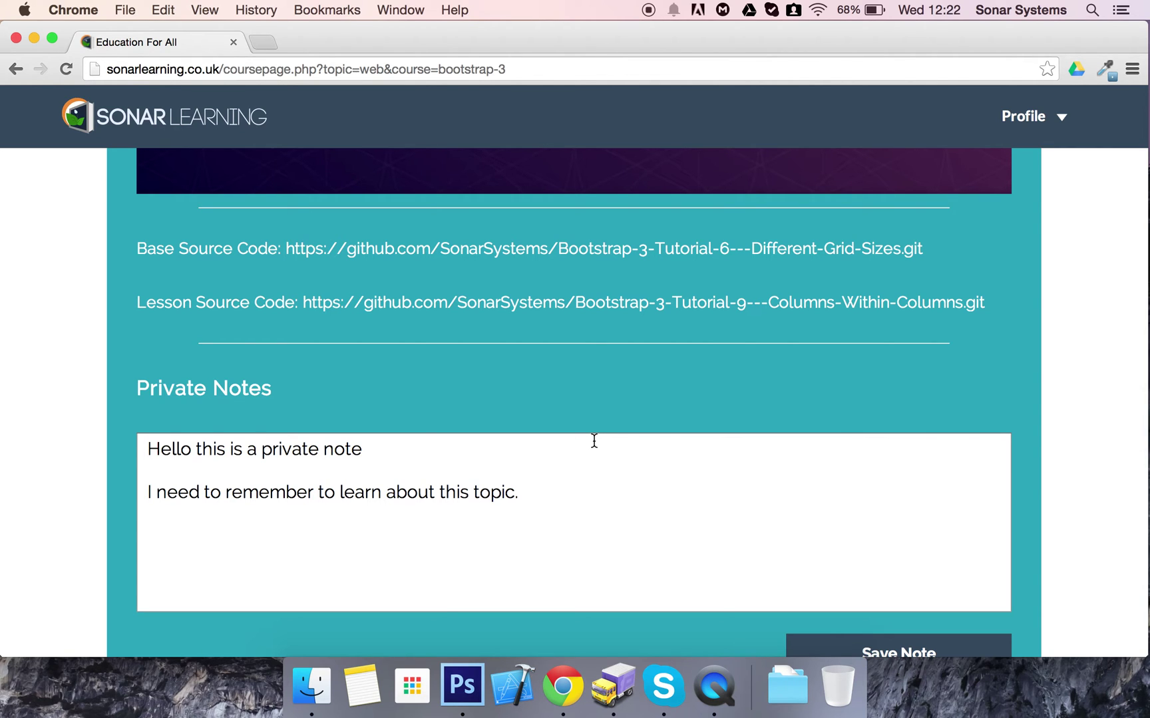
scroll(965, 363, up, 1)
scroll(965, 362, up, 4)
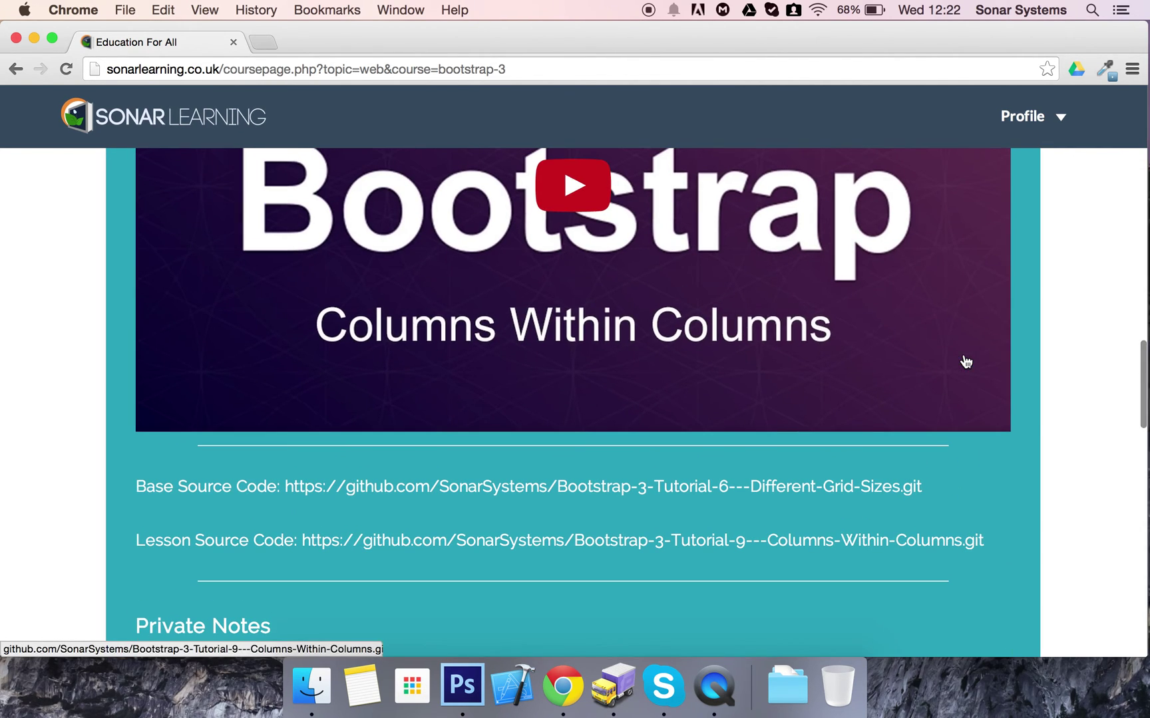
Narrow Chrome in two drags to phone width, showing the mobile layout
mouse_move(1148, 332)
mouse_down()
mouse_move(874, 306)
mouse_move(696, 333)
mouse_up()
scroll(643, 362, down, 2)
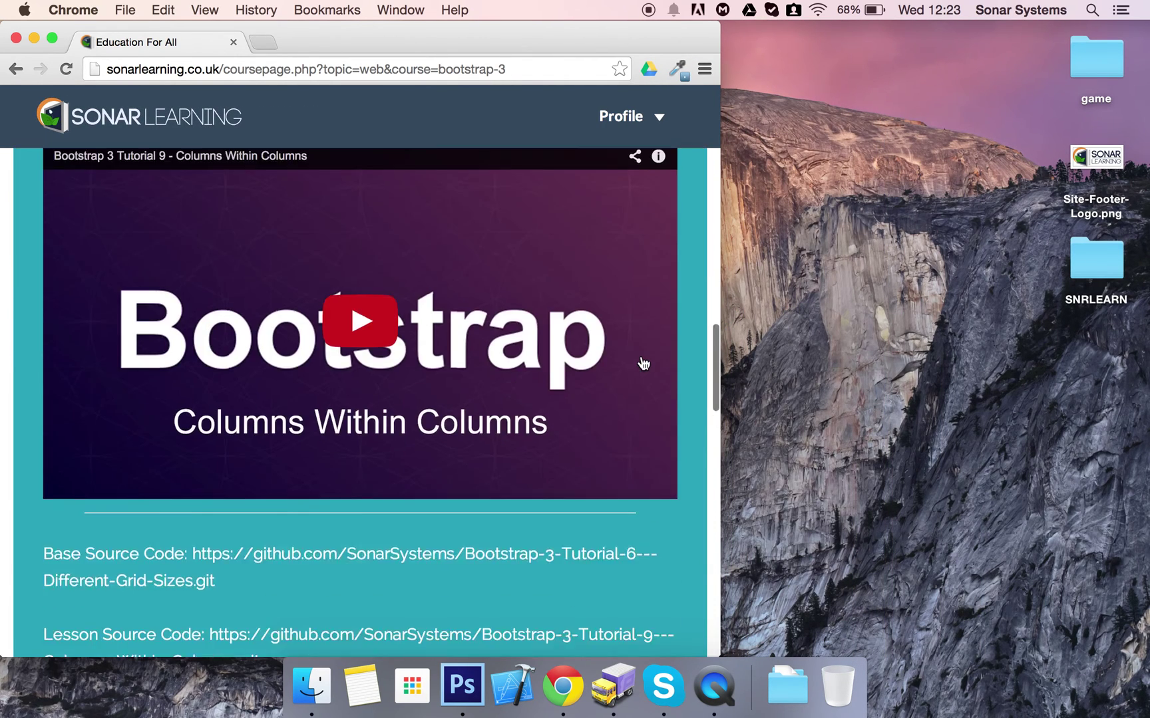
scroll(643, 362, down, 5)
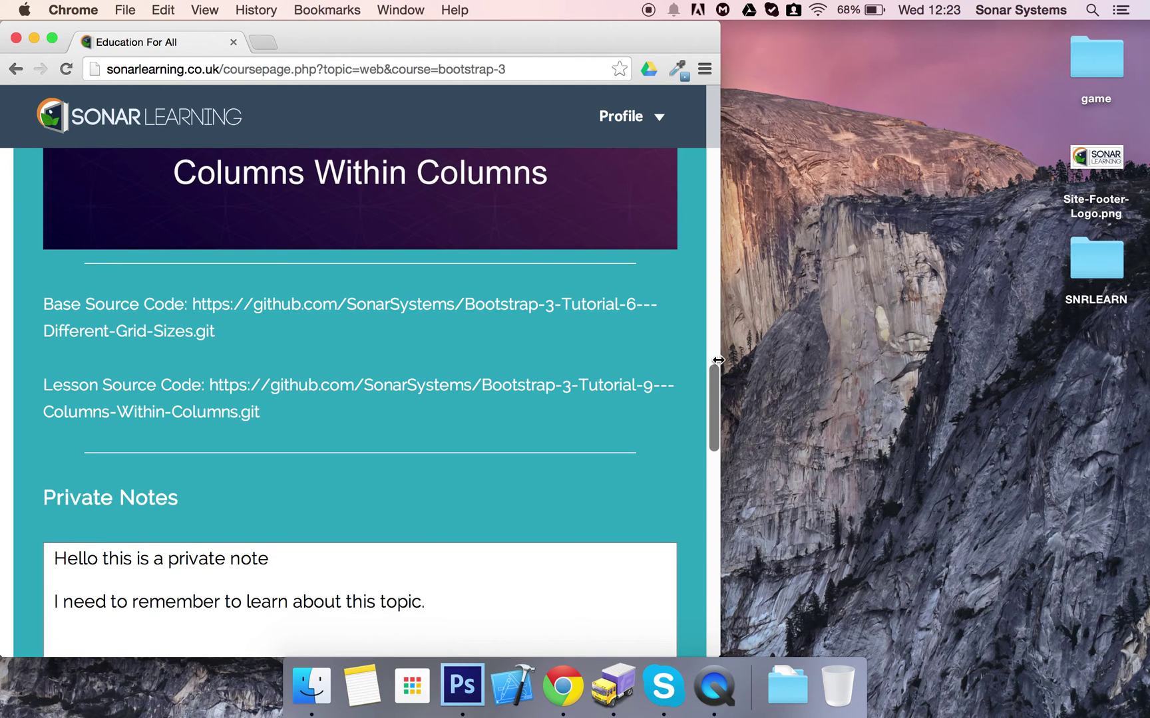
drag(718, 360, 467, 347)
scroll(371, 380, up, 3)
scroll(373, 380, down, 5)
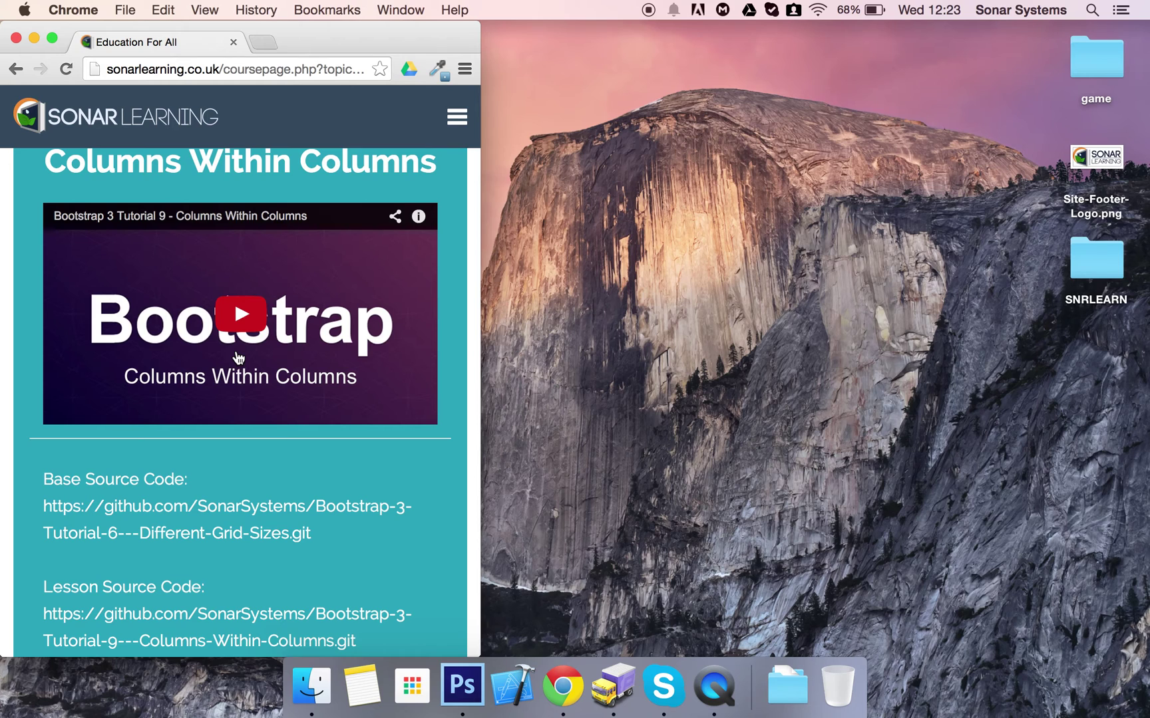
scroll(236, 357, down, 3)
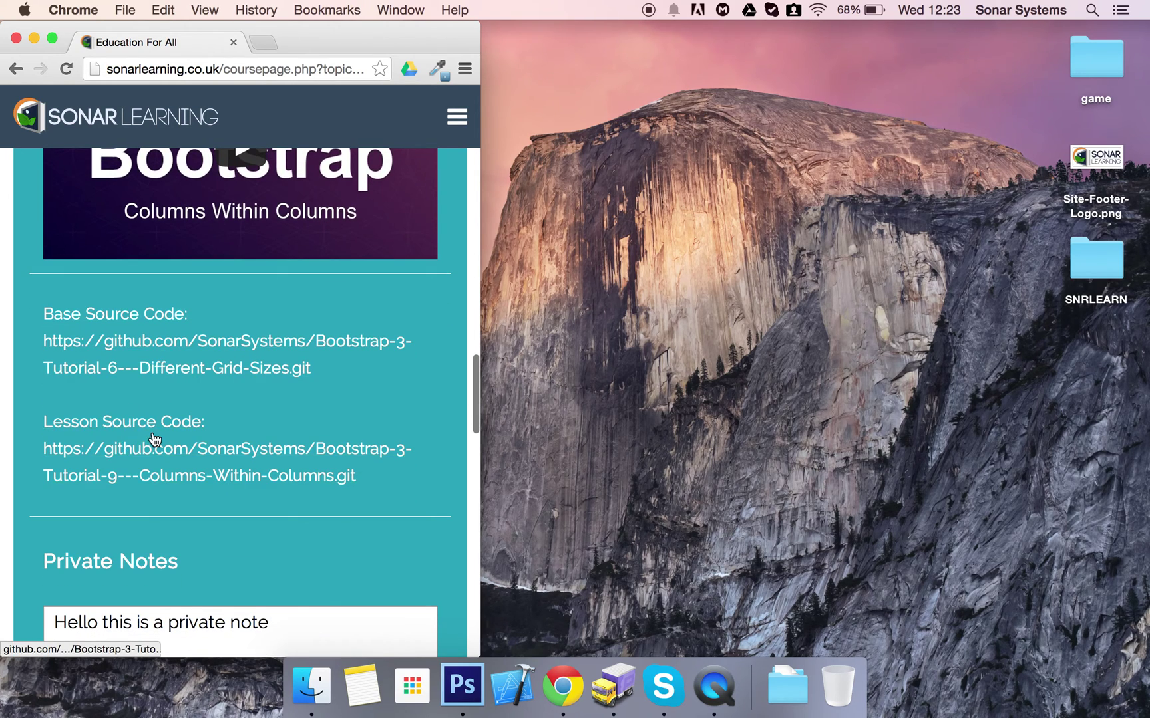
scroll(153, 434, down, 3)
scroll(152, 434, down, 2)
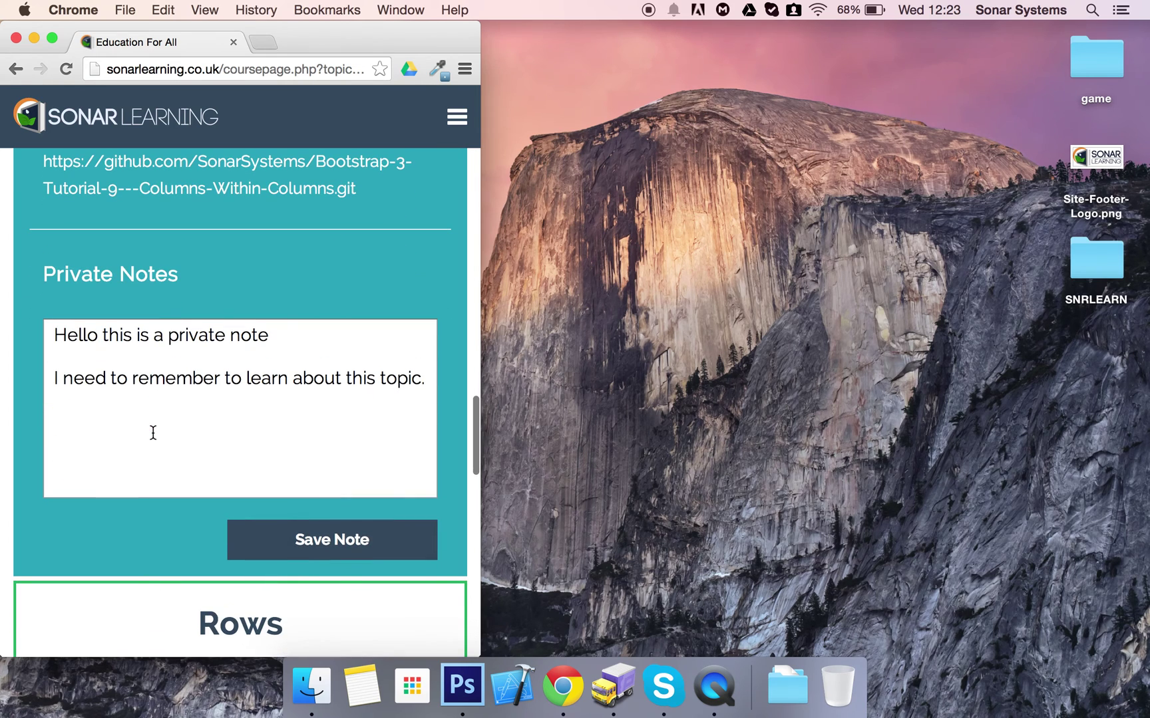
scroll(208, 429, down, 5)
scroll(207, 432, down, 10)
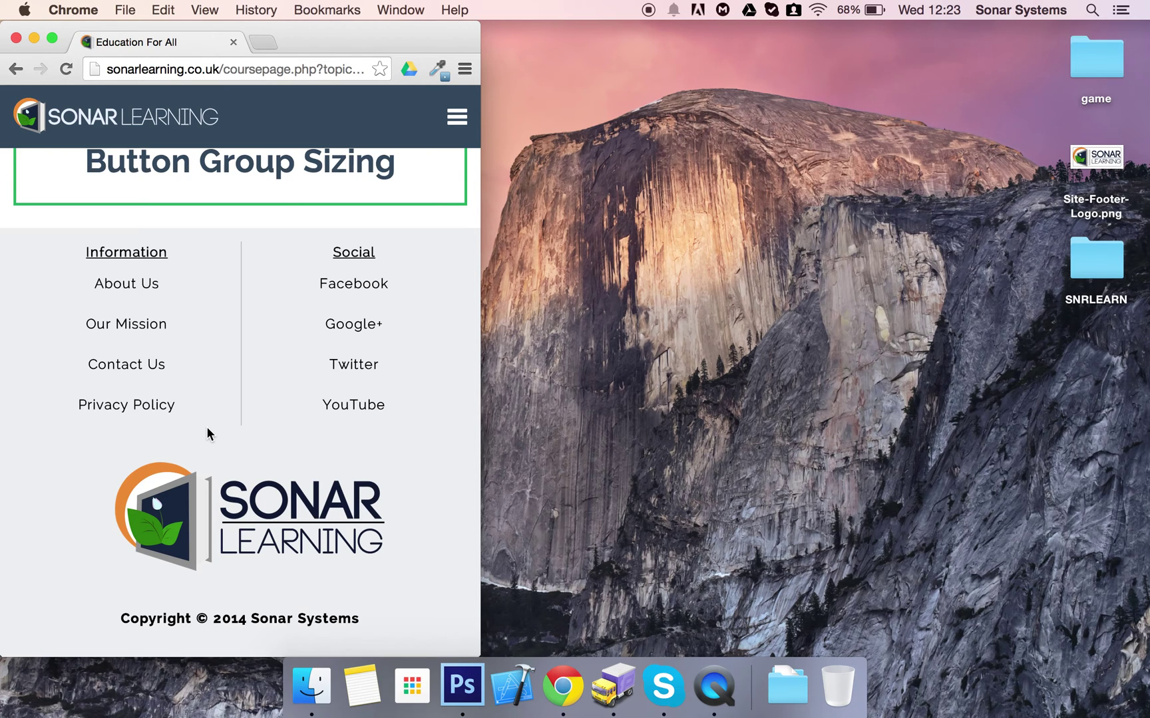
scroll(208, 435, up, 5)
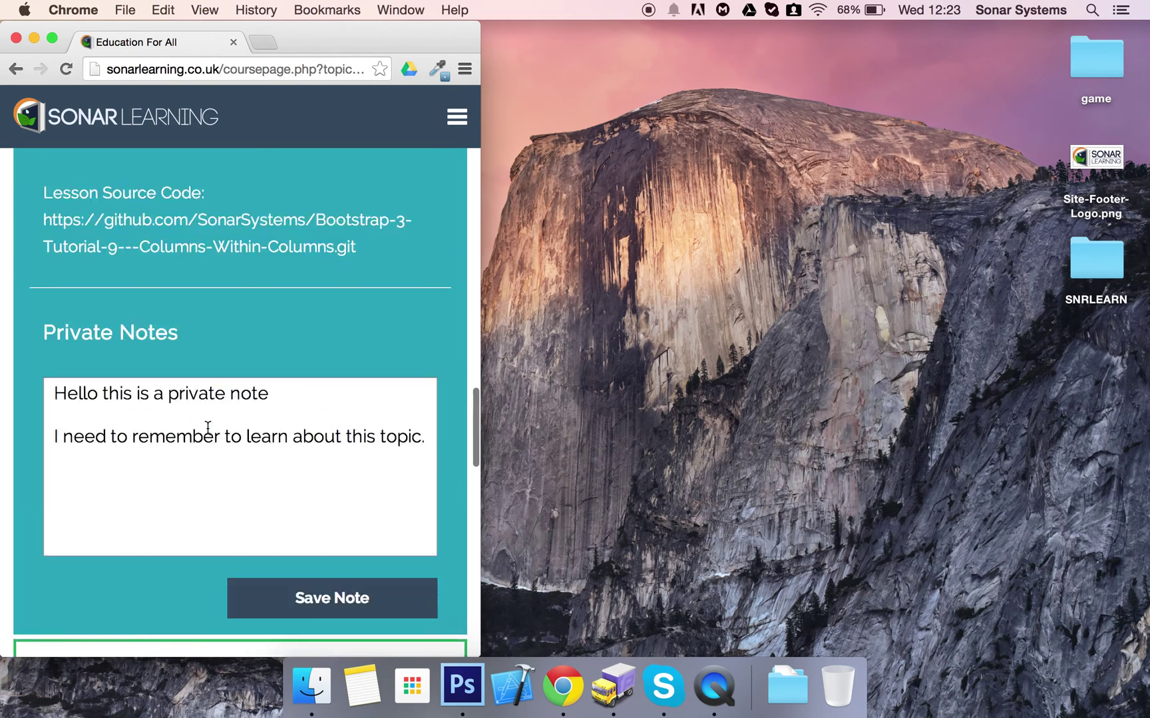
scroll(208, 435, up, 3)
scroll(207, 434, up, 2)
scroll(207, 435, up, 5)
scroll(207, 435, up, 10)
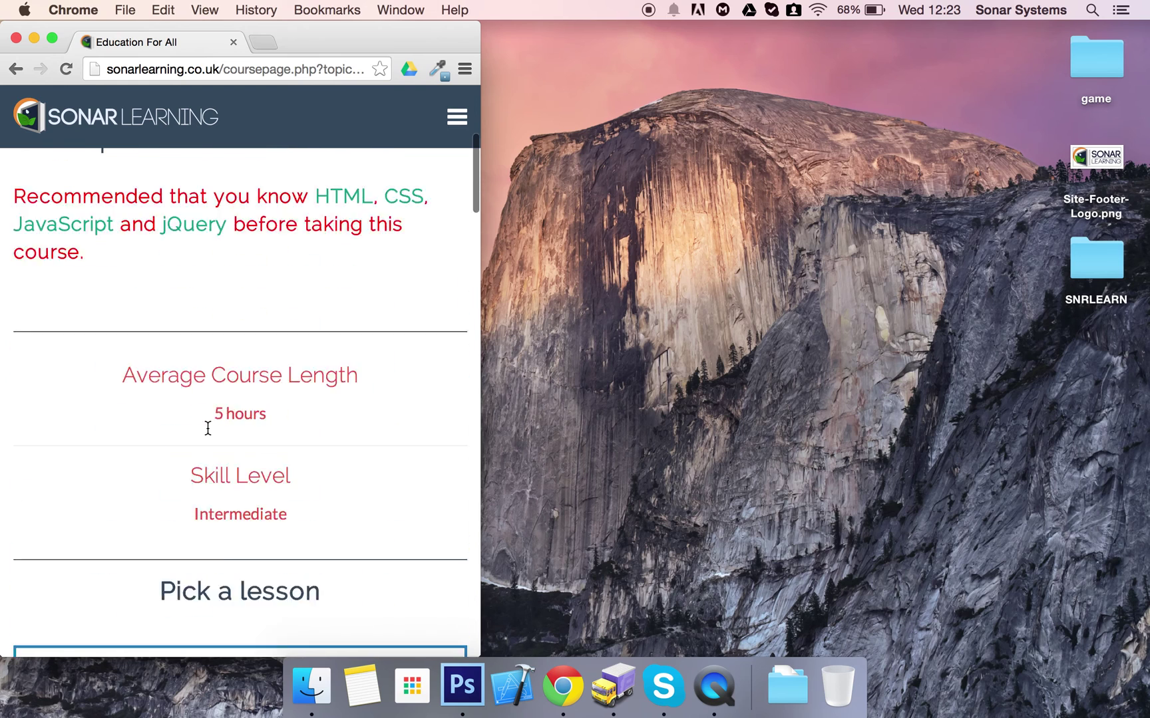
scroll(208, 435, up, 5)
scroll(208, 436, down, 2)
scroll(207, 434, down, 2)
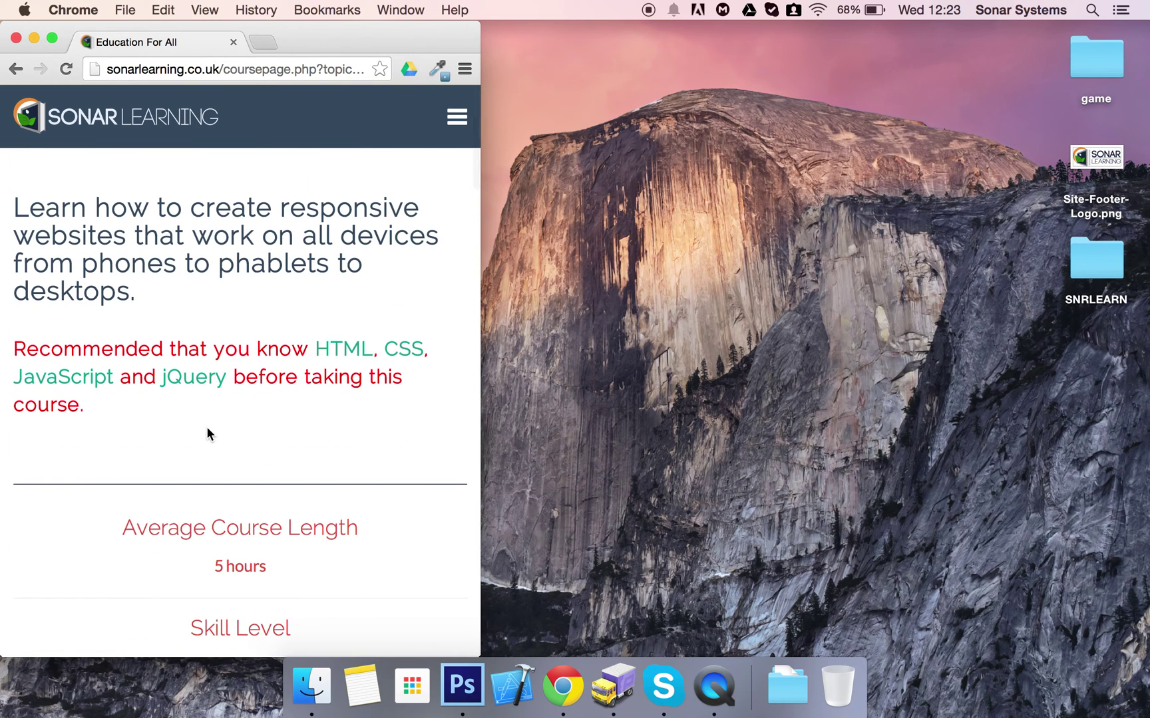
scroll(188, 365, up, 3)
scroll(187, 366, down, 3)
scroll(185, 377, down, 1)
scroll(180, 402, down, 3)
scroll(195, 485, up, 3)
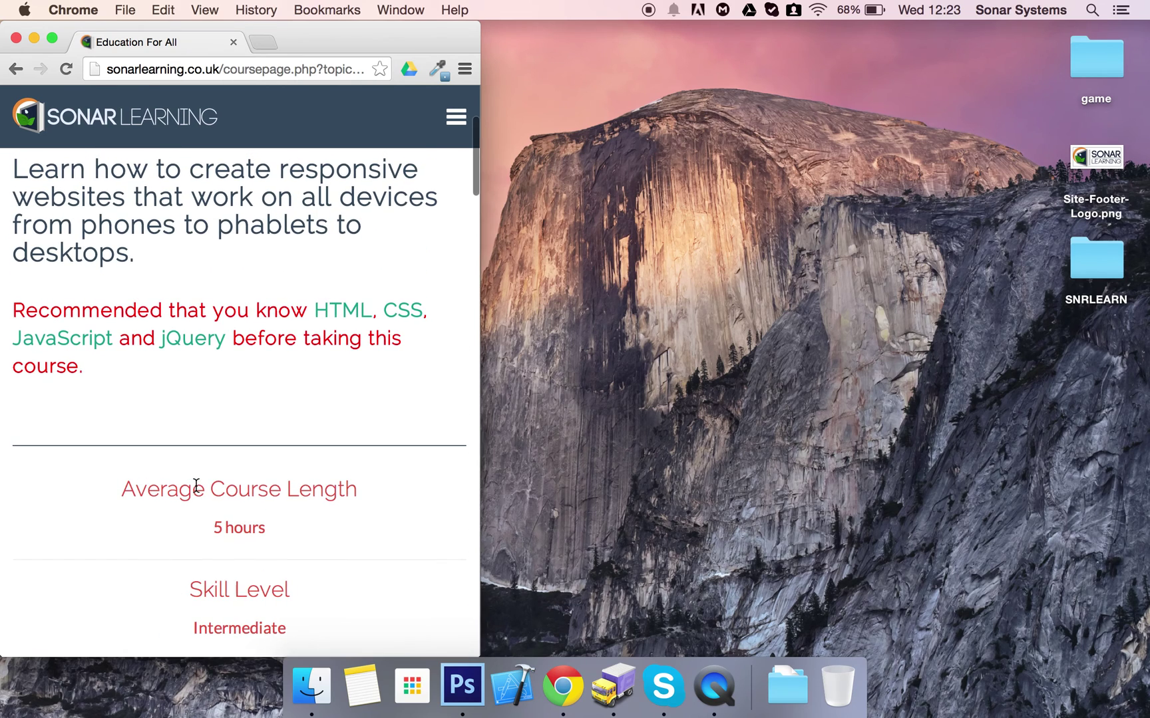
scroll(195, 483, up, 1)
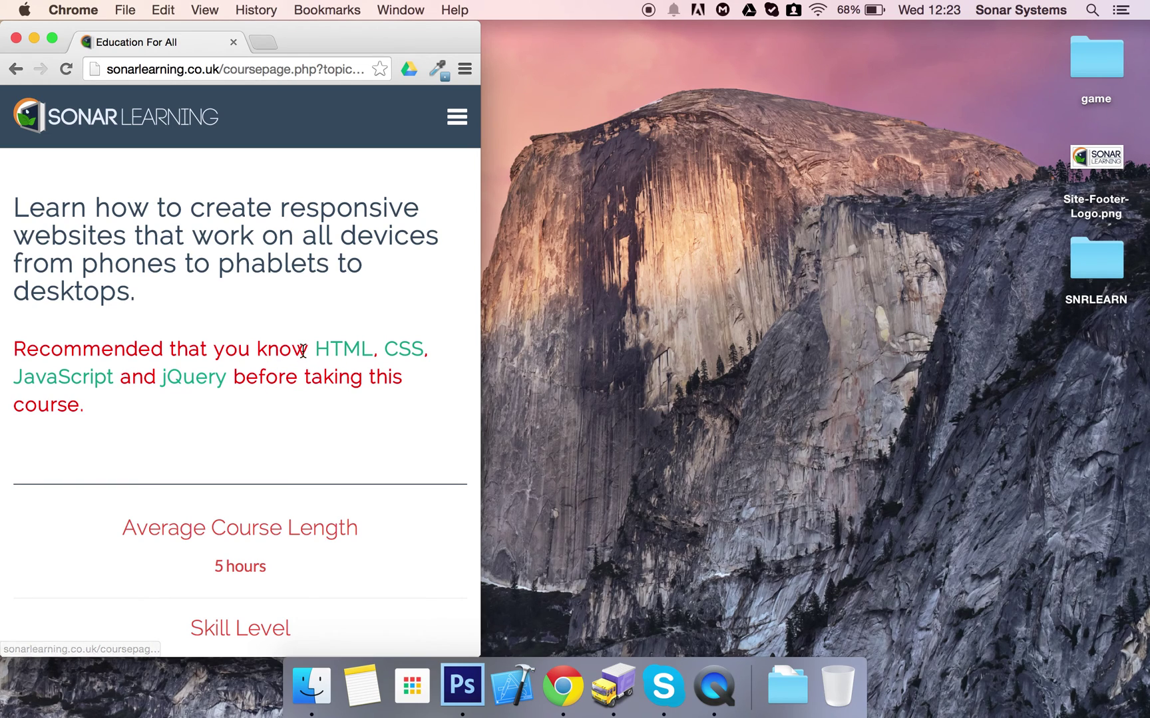
Open the HTML course from the recommendation text link
click(333, 350)
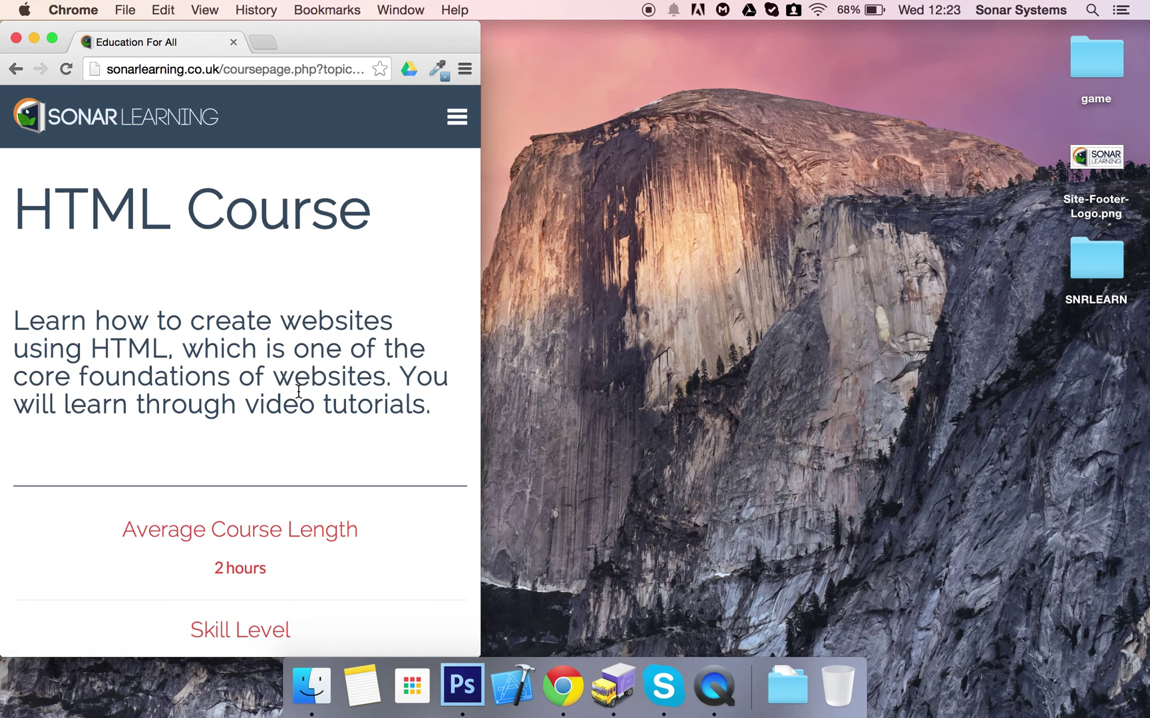
scroll(298, 393, down, 5)
scroll(297, 390, down, 3)
scroll(298, 391, down, 5)
scroll(298, 390, down, 5)
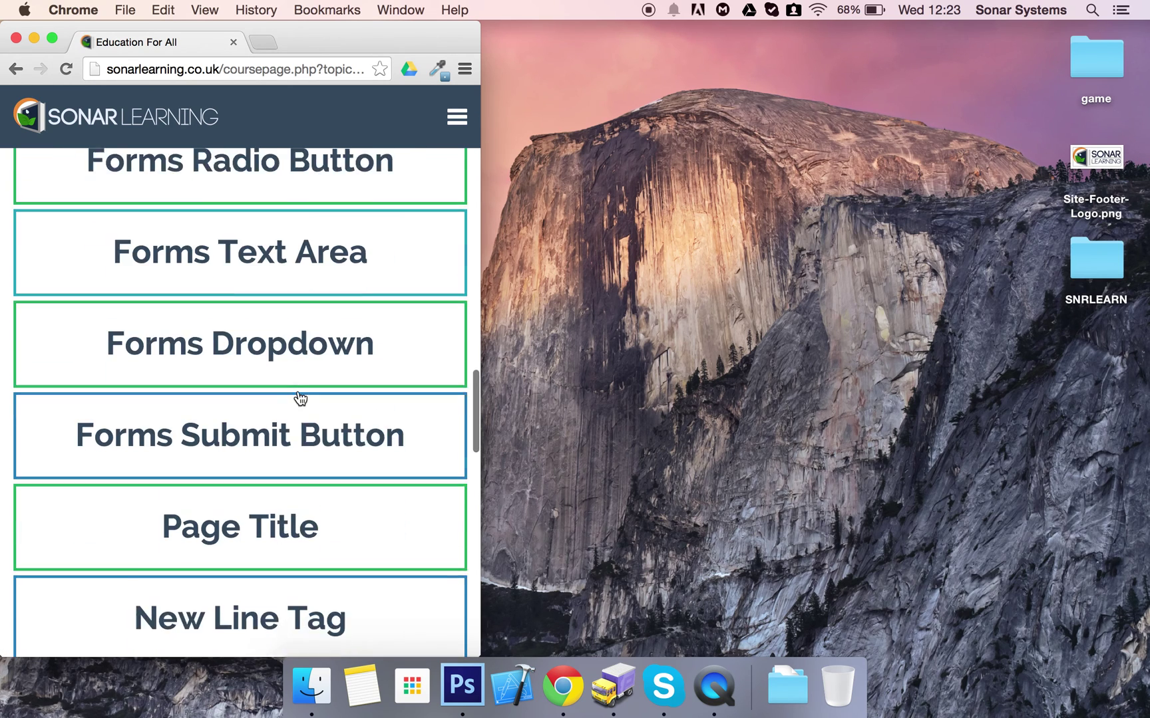
scroll(298, 390, down, 5)
scroll(300, 399, down, 5)
scroll(297, 399, up, 10)
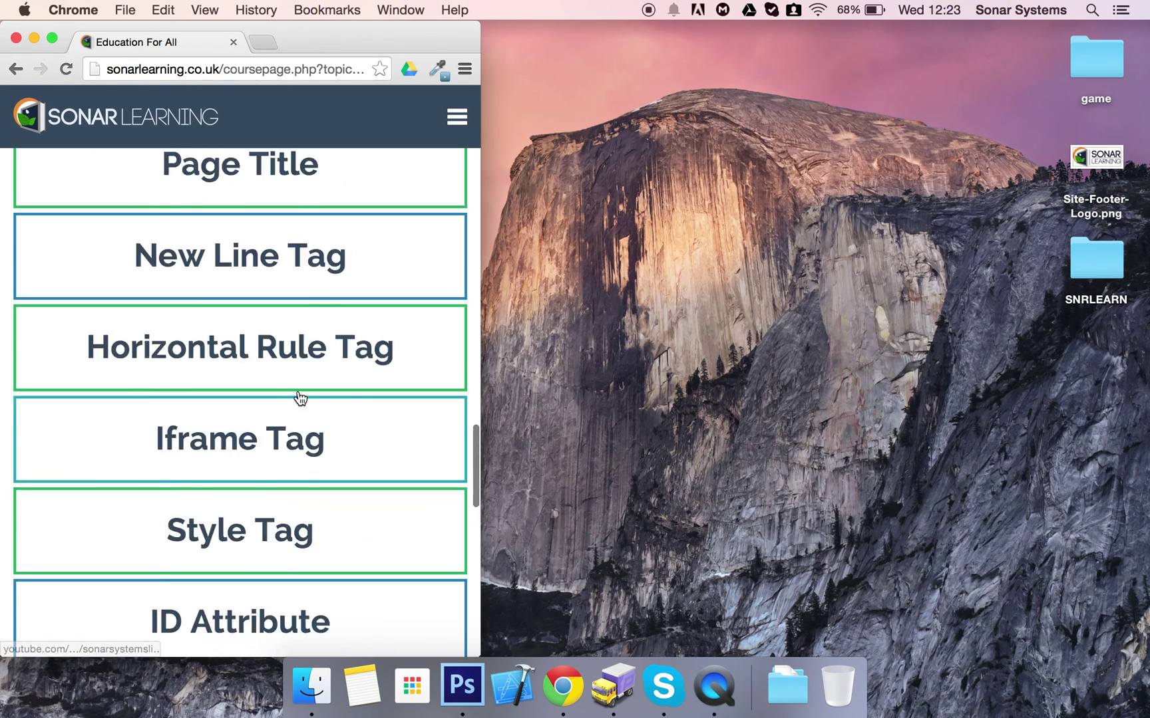
scroll(297, 398, up, 8)
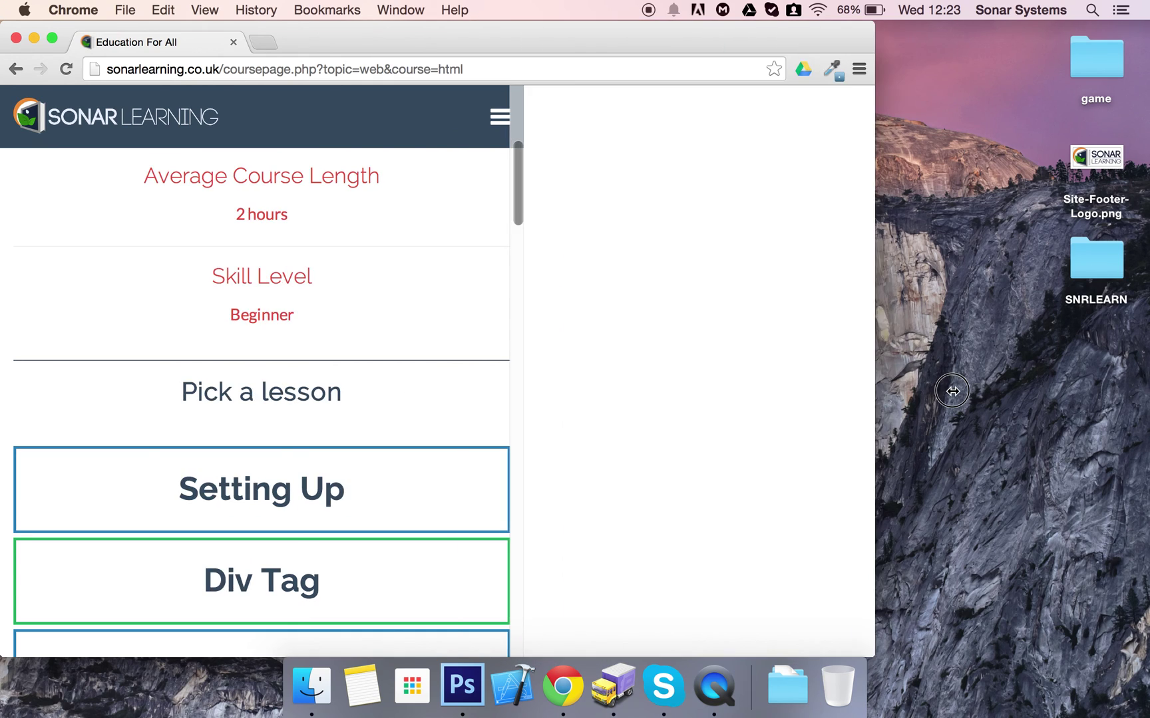
drag(478, 390, 1139, 398)
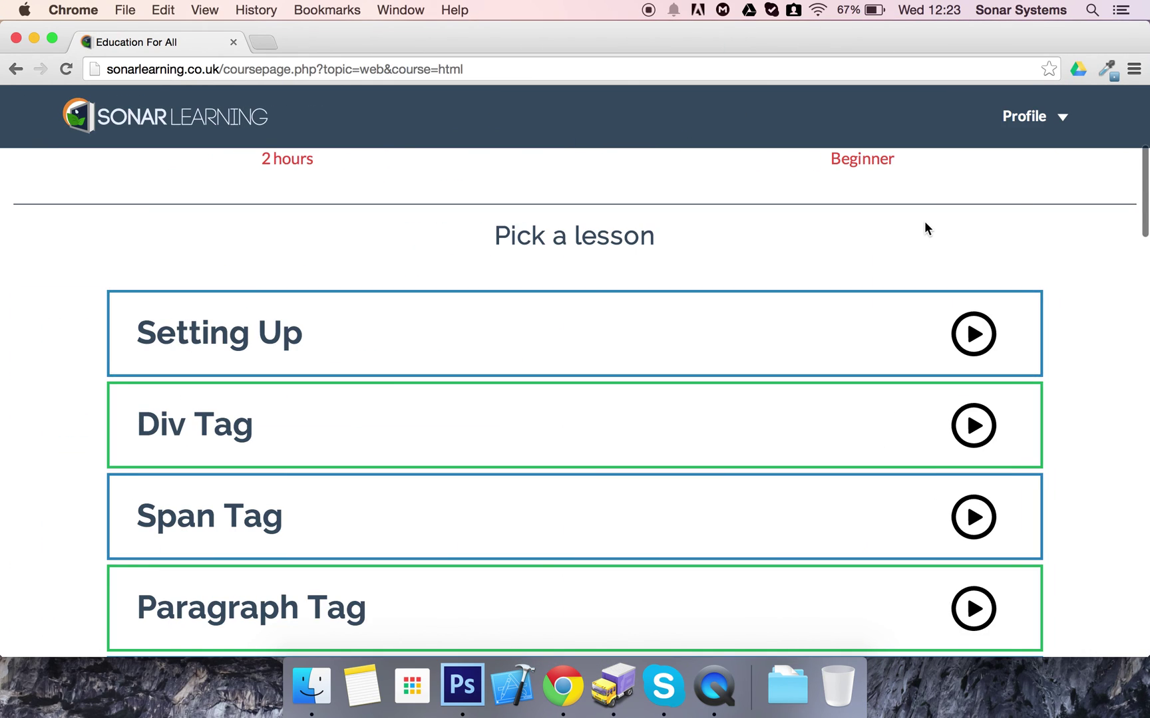
scroll(924, 222, up, 5)
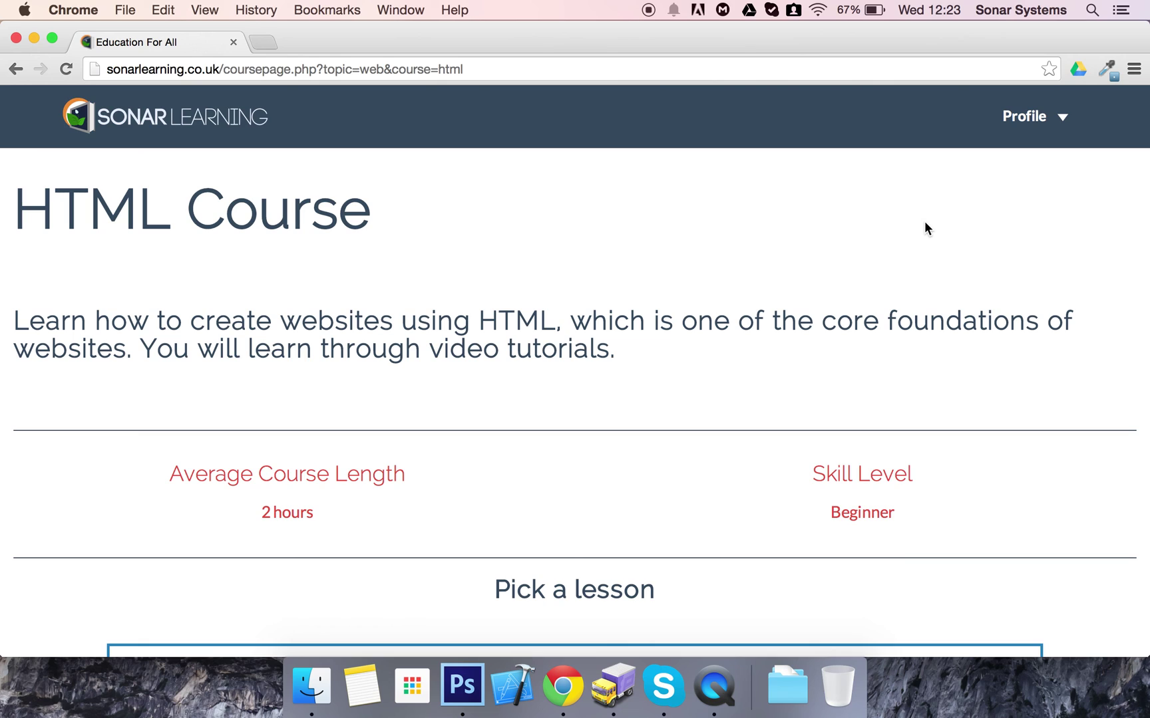